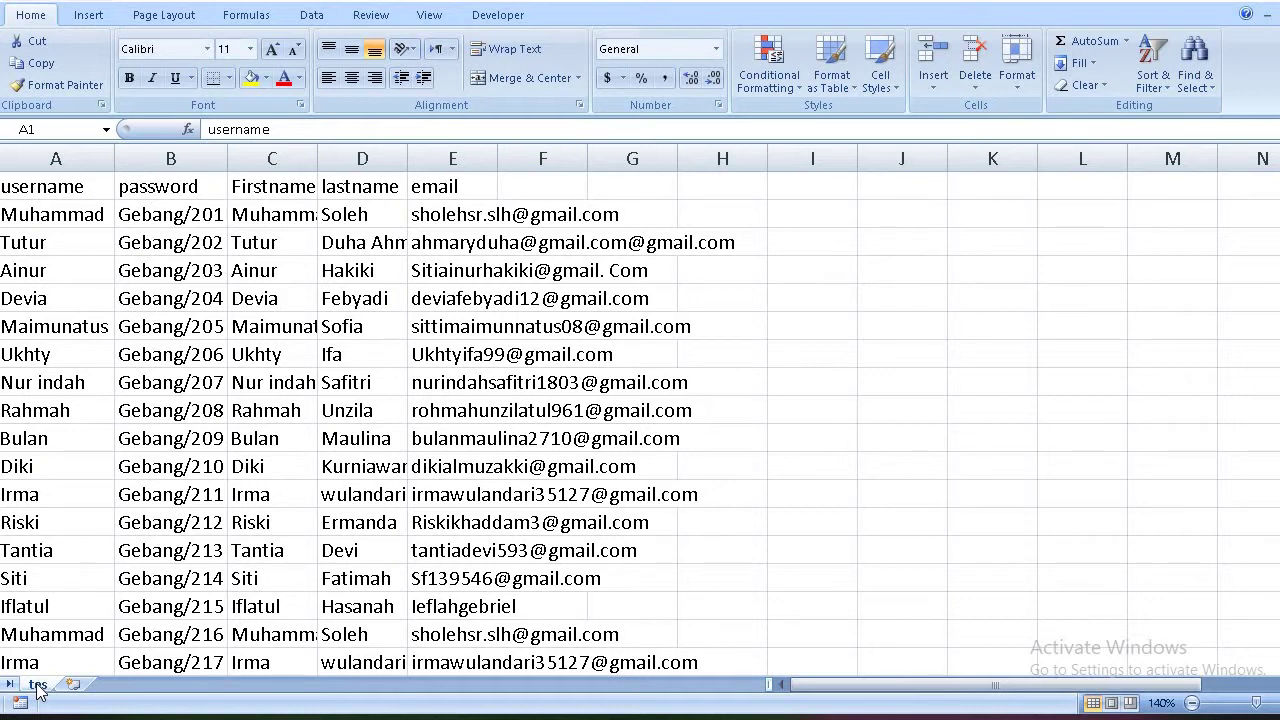
- Switch to Chrome and look through the available courses and the language choices on the LMS home page
{"action": "mouse_move", "coordinate": [346, 716]}
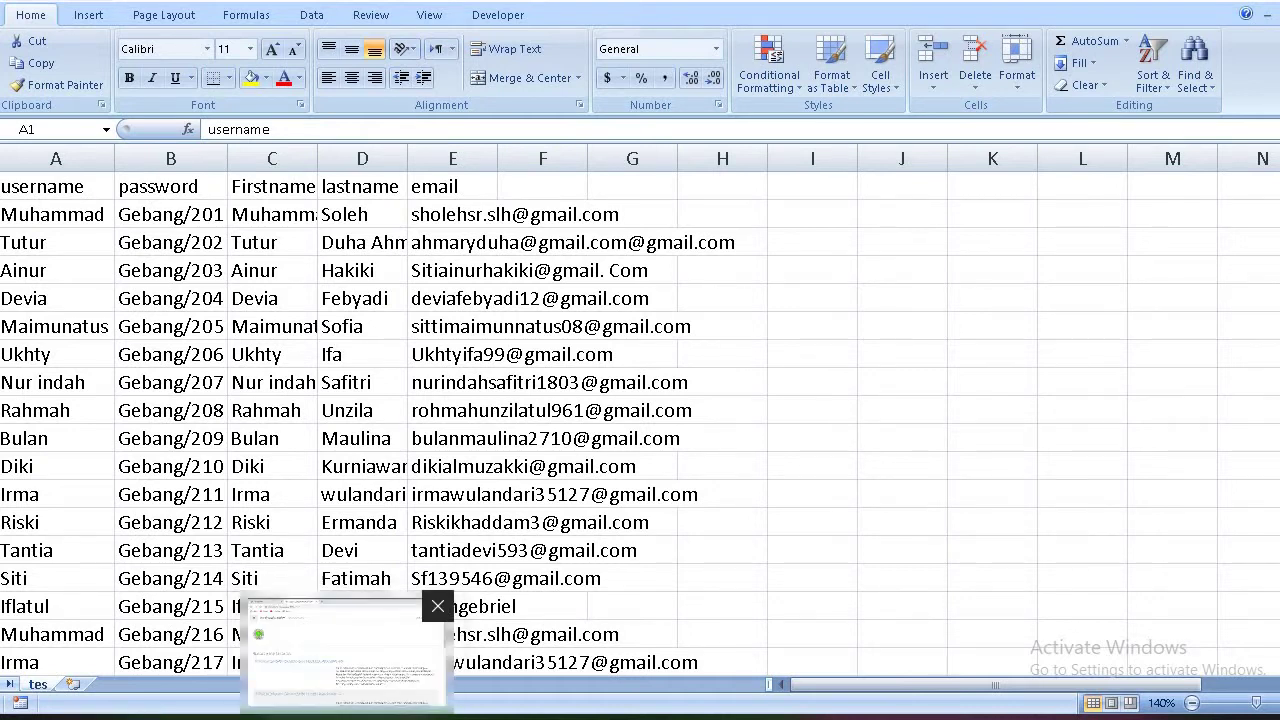
{"action": "left_click", "coordinate": [346, 650]}
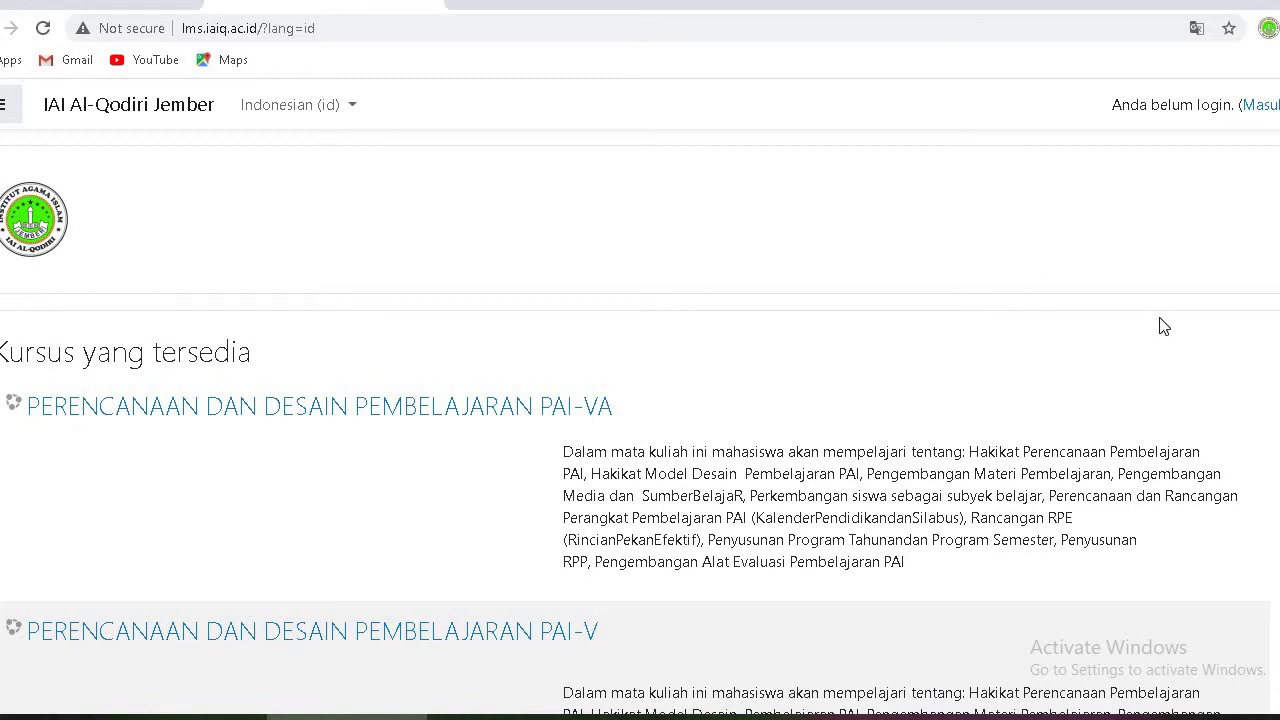
{"action": "scroll", "coordinate": [640, 420], "scroll_direction": "down", "scroll_amount": 3}
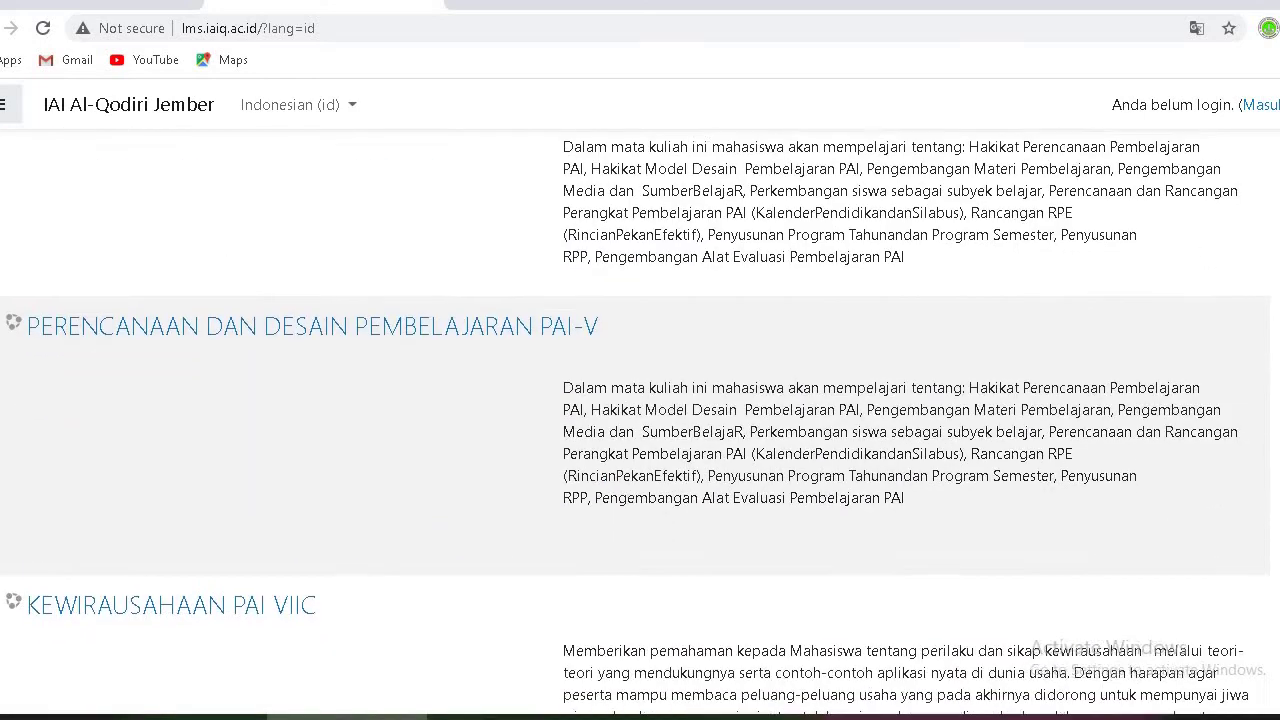
{"action": "scroll", "coordinate": [640, 420], "scroll_direction": "down", "scroll_amount": 4}
{"action": "scroll", "coordinate": [640, 420], "scroll_direction": "down", "scroll_amount": 2}
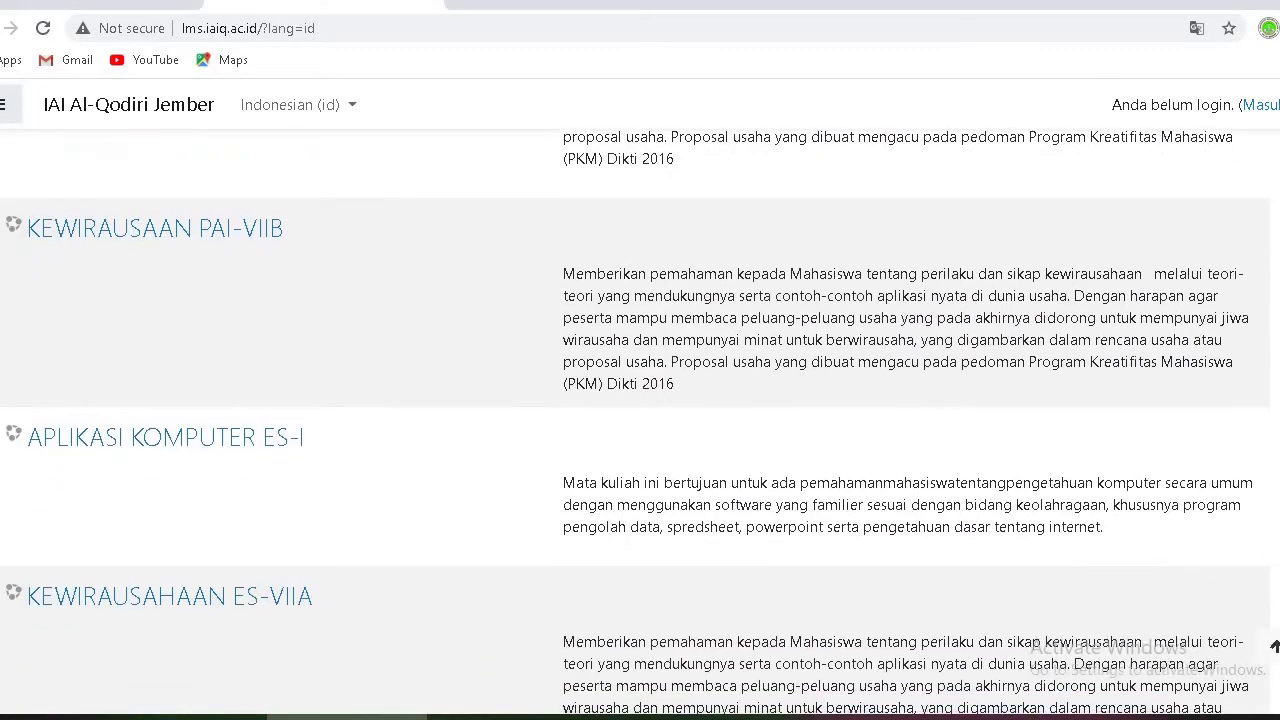
{"action": "scroll", "coordinate": [640, 420], "scroll_direction": "down", "scroll_amount": 3}
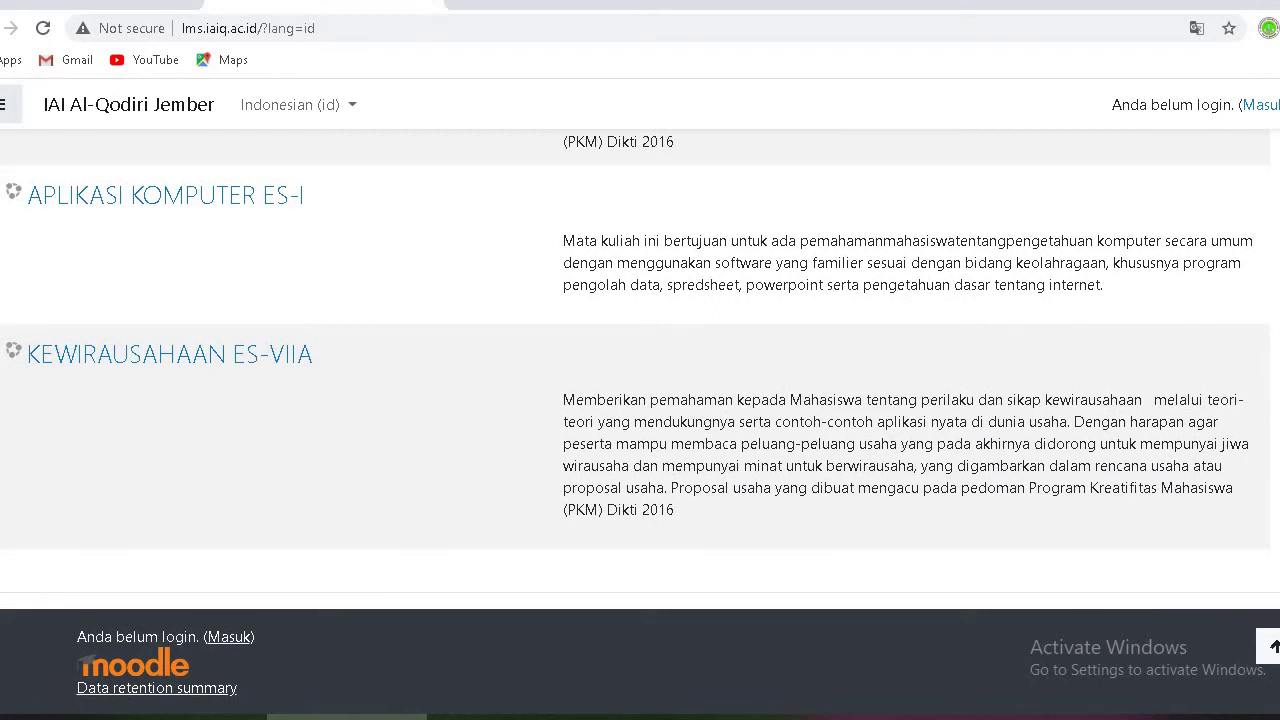
{"action": "scroll", "coordinate": [640, 400], "scroll_direction": "up", "scroll_amount": 15}
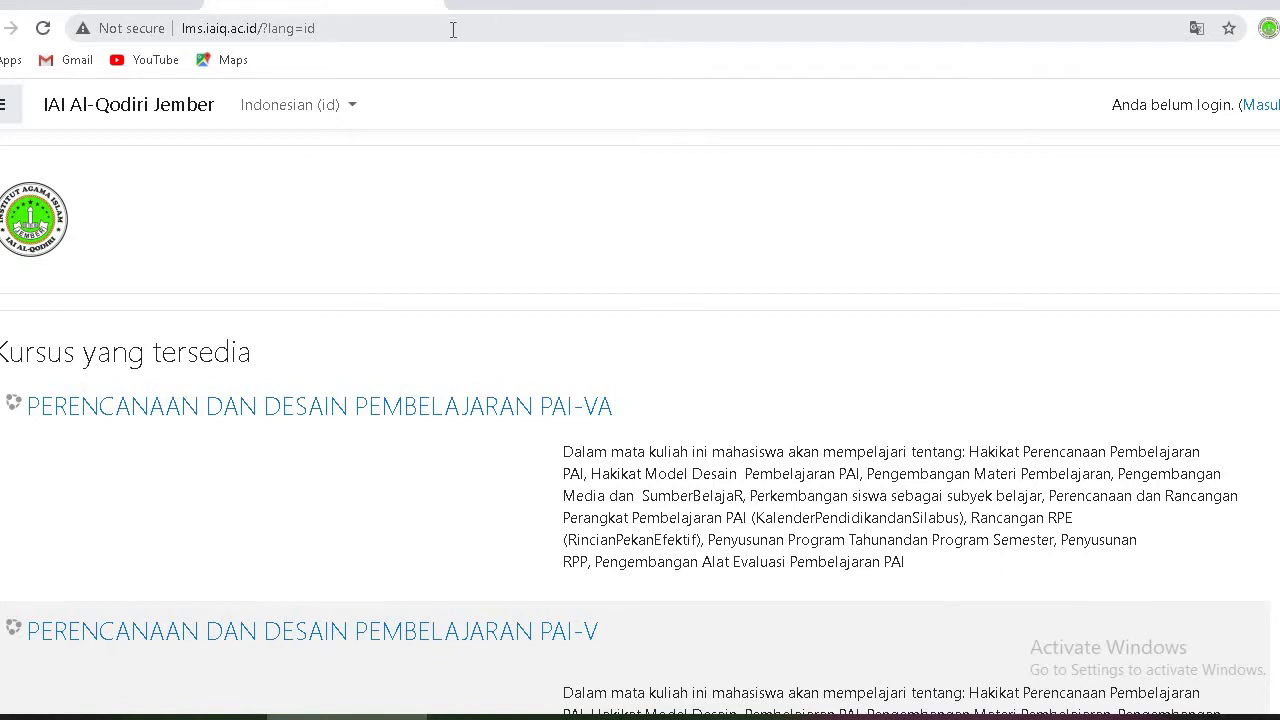
{"action": "left_click", "coordinate": [356, 112]}
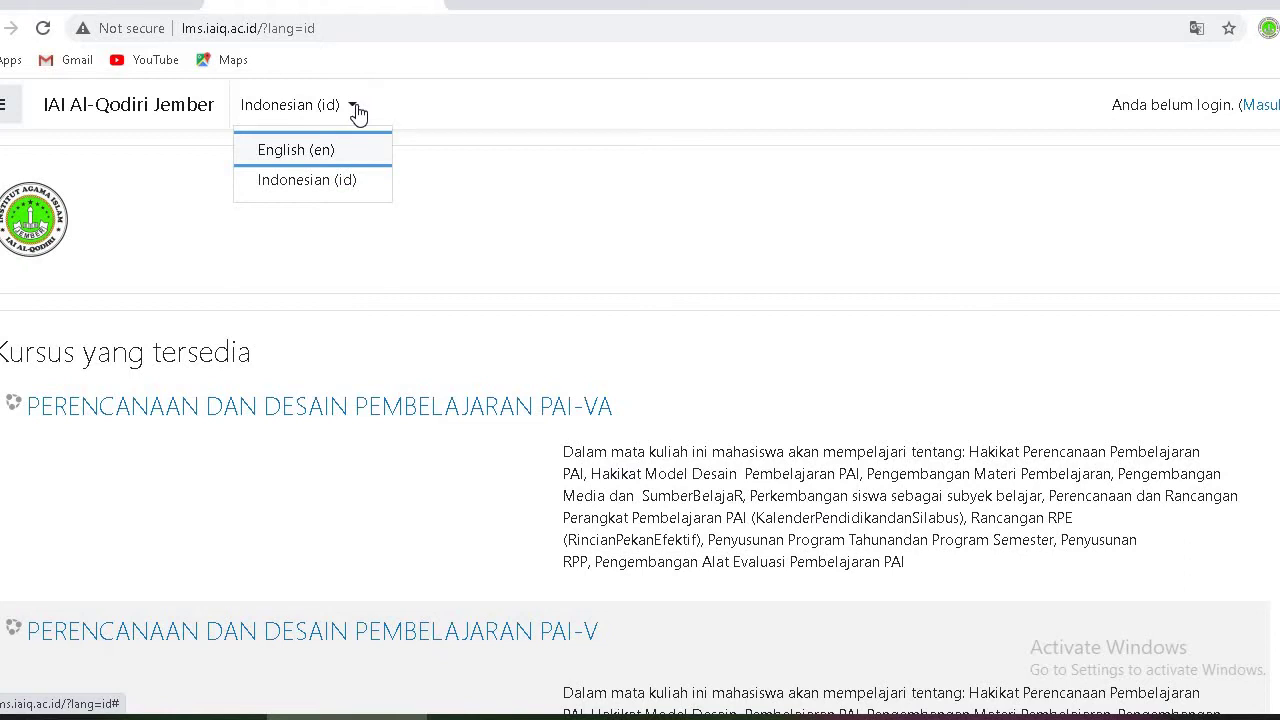
{"action": "left_click", "coordinate": [357, 112]}
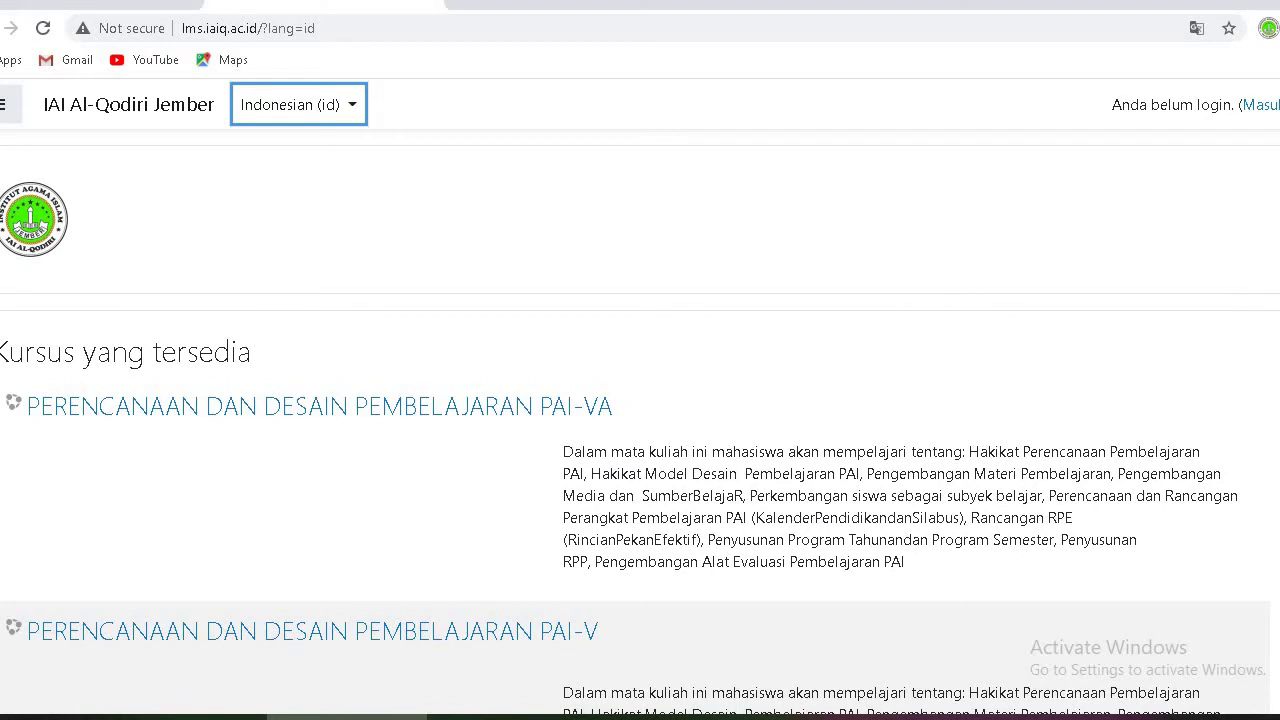
- Open the course PERENCANAAN DAN DESAIN PEMBELAJARAN PAI-VA and clear the prefilled username on the login form
{"action": "scroll", "coordinate": [498, 336], "scroll_direction": "down", "scroll_amount": 1}
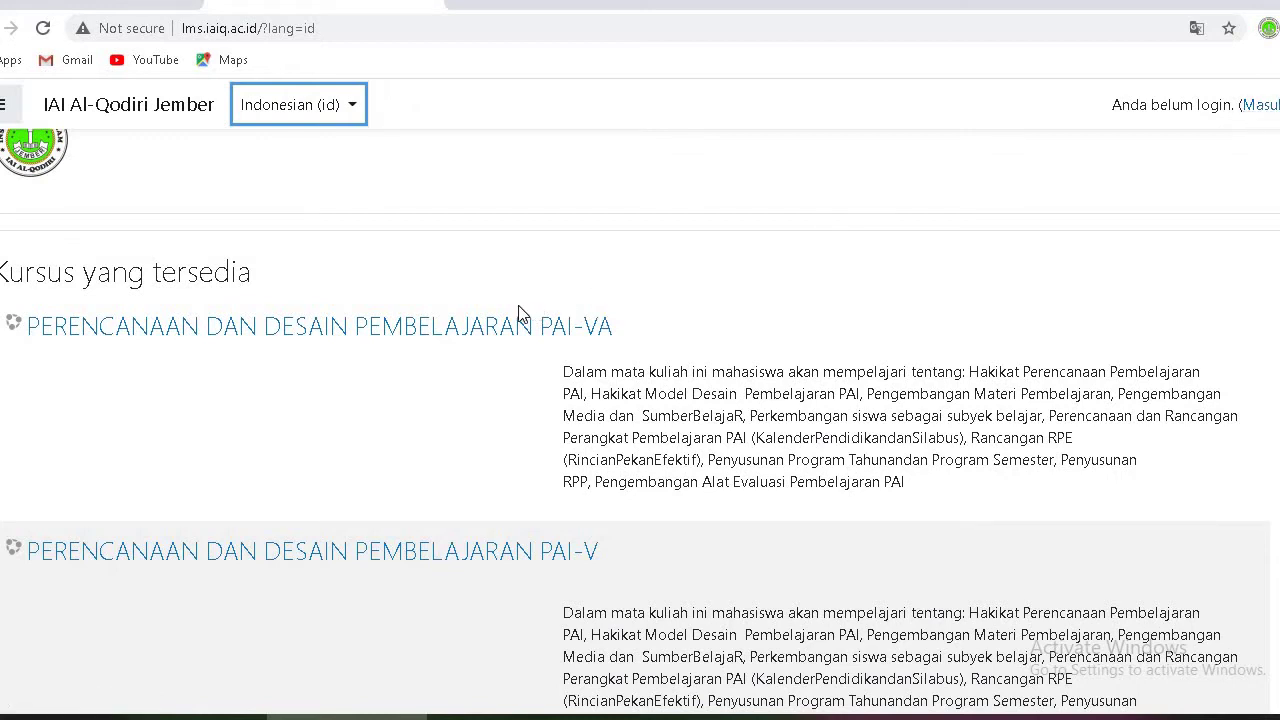
{"action": "left_click", "coordinate": [474, 333]}
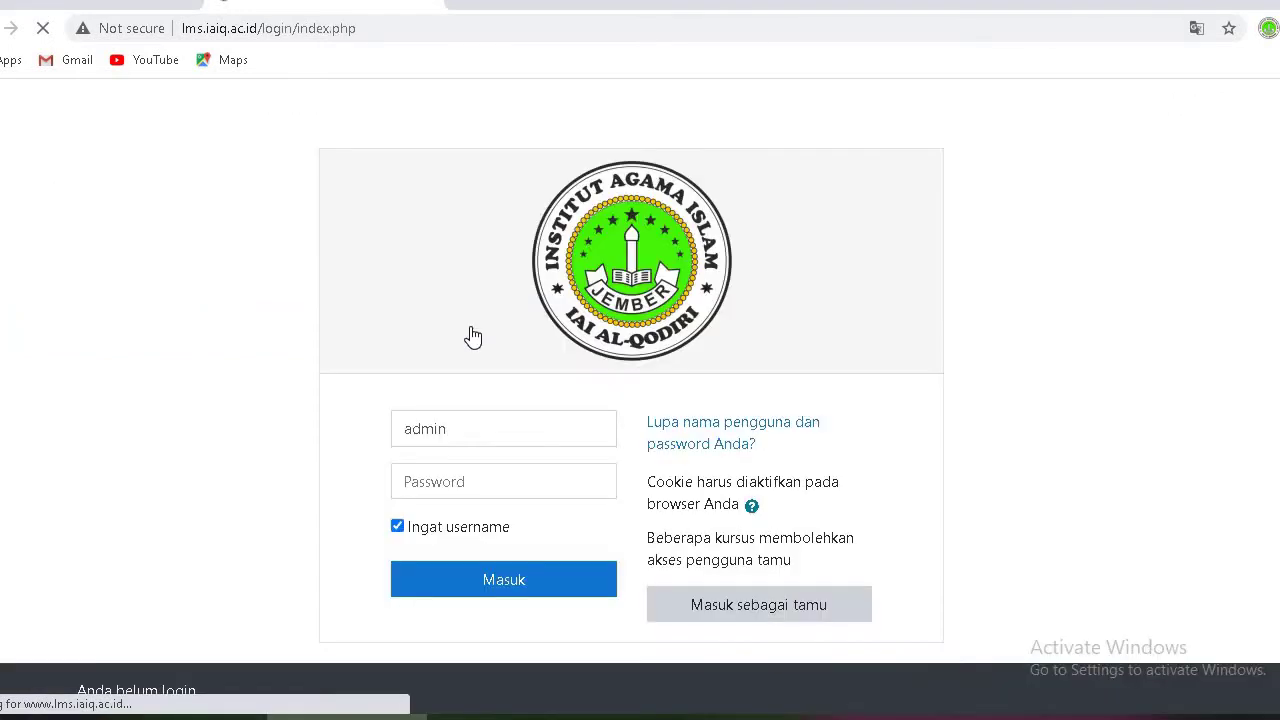
{"action": "left_click", "coordinate": [490, 434]}
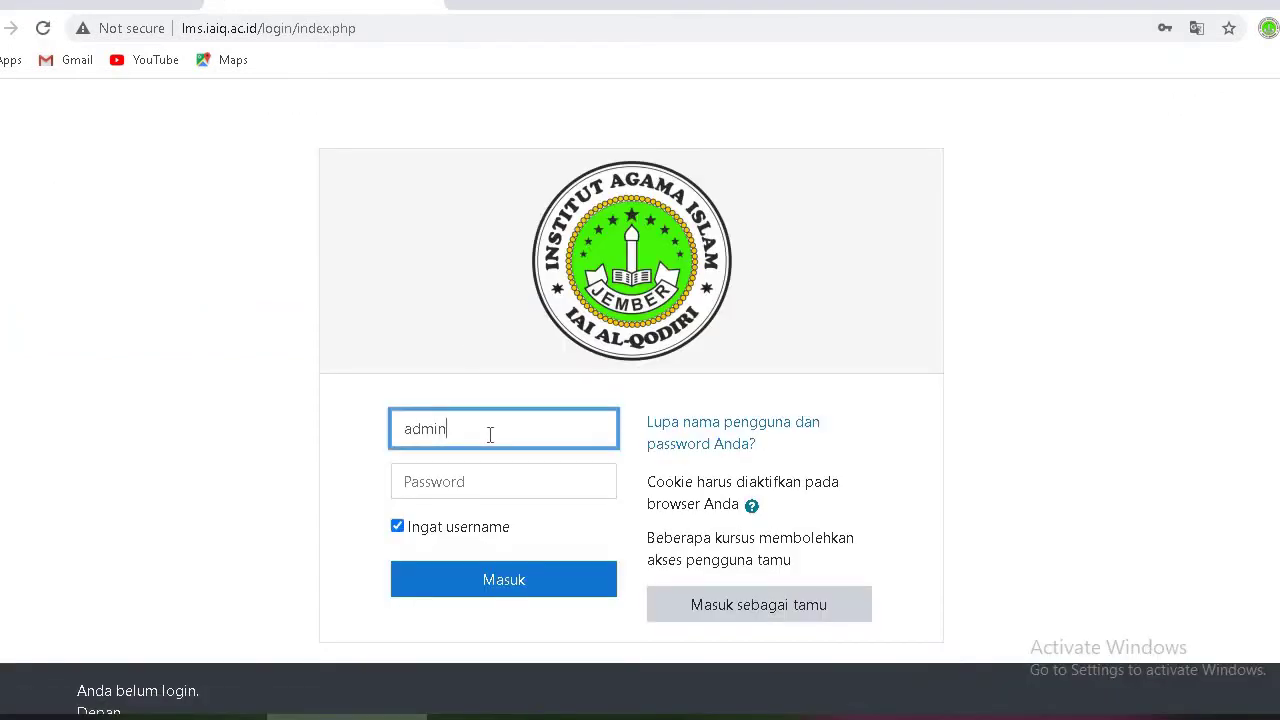
{"action": "left_click", "coordinate": [490, 434]}
{"action": "key", "text": "BackSpace"}
{"action": "key", "text": "BackSpace"}
{"action": "key", "text": "BackSpace"}
{"action": "key", "text": "BackSpace"}
{"action": "key", "text": "BackSpace"}
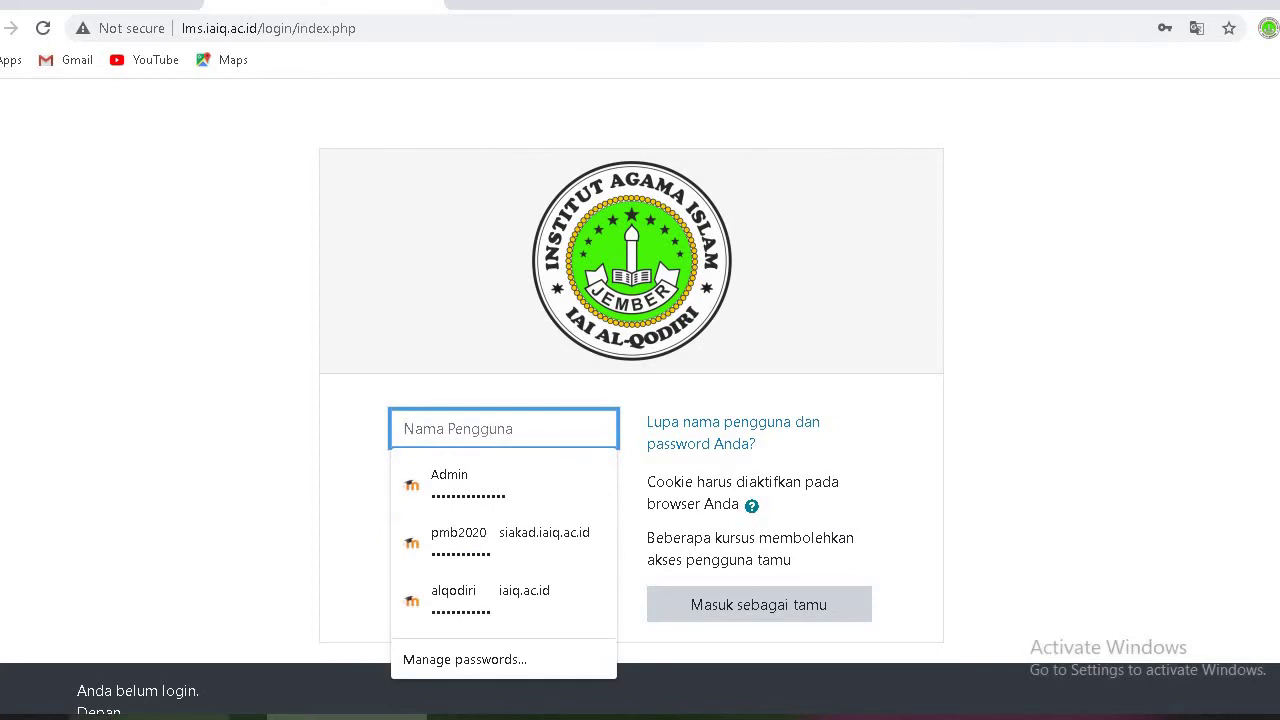
- Check the account list in Excel, log in to the LMS with a student's username and password, and decline saving the password
{"action": "key", "text": "alt+Tab"}
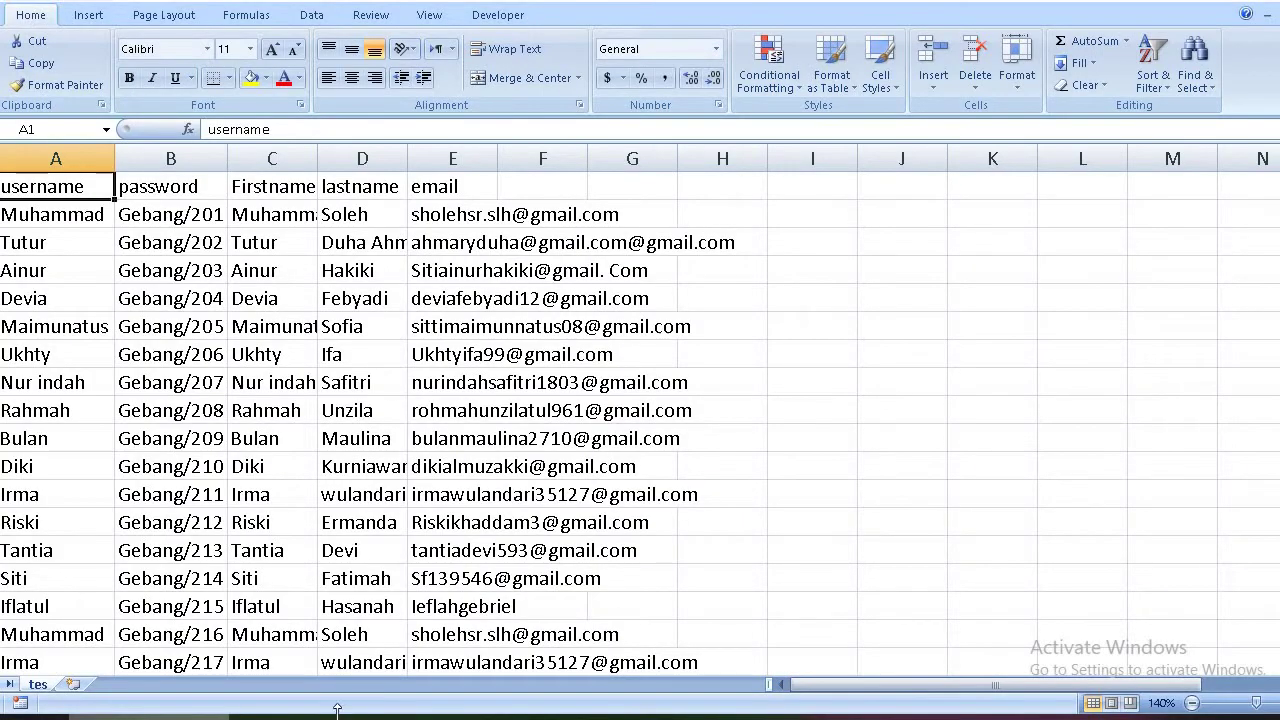
{"action": "key", "text": "alt+Tab"}
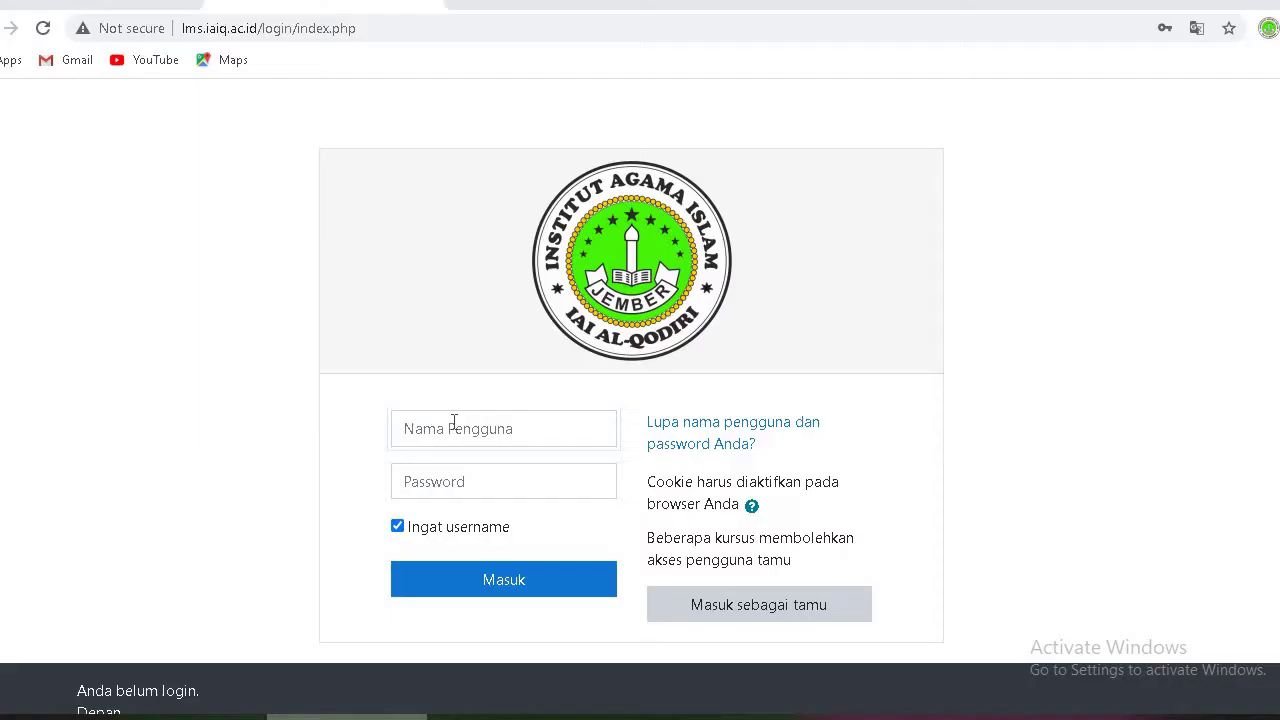
{"action": "type", "text": "T"}
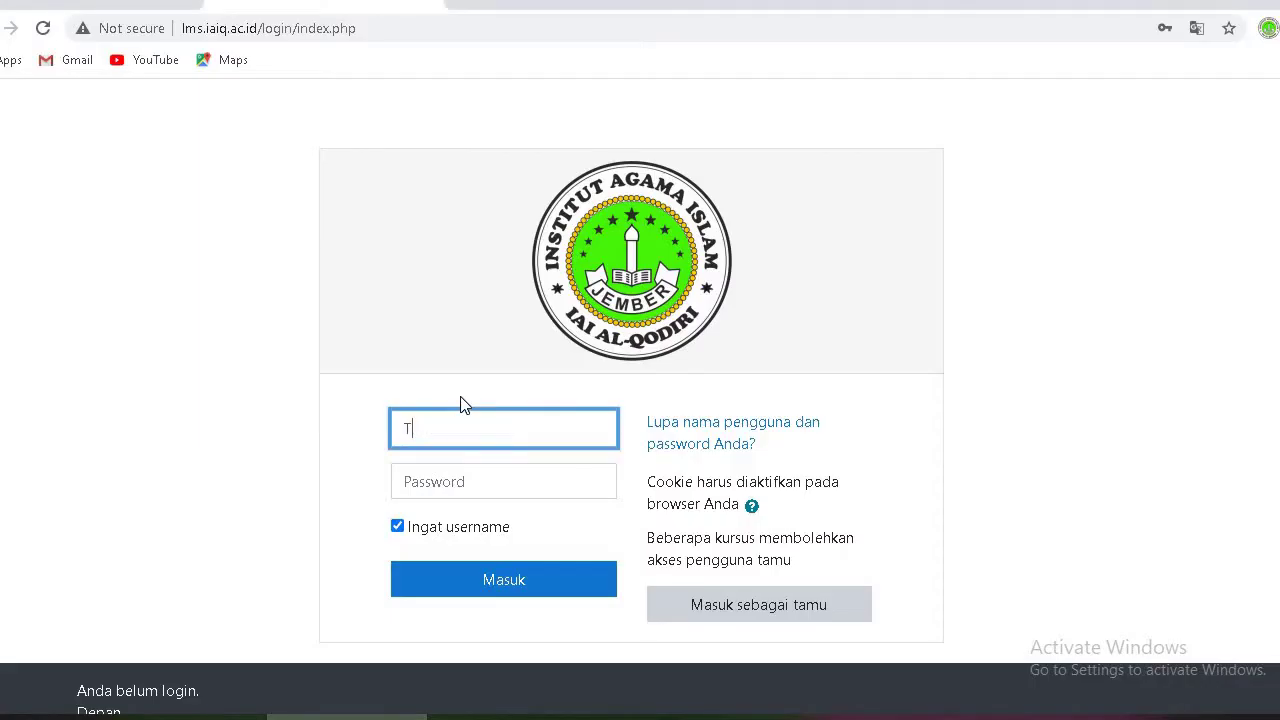
{"action": "type", "text": "utur"}
{"action": "key", "text": "Tab"}
{"action": "type", "text": "•"}
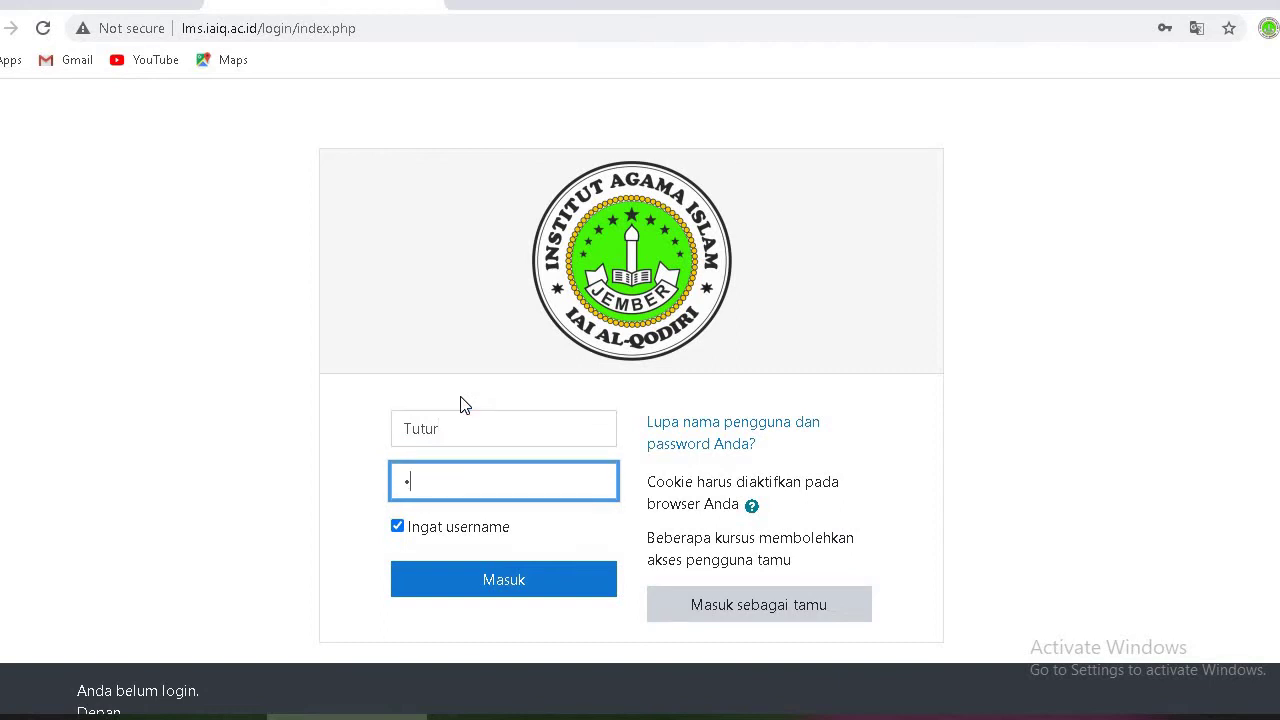
{"action": "type", "text": "•••••••••"}
{"action": "left_click", "coordinate": [531, 592]}
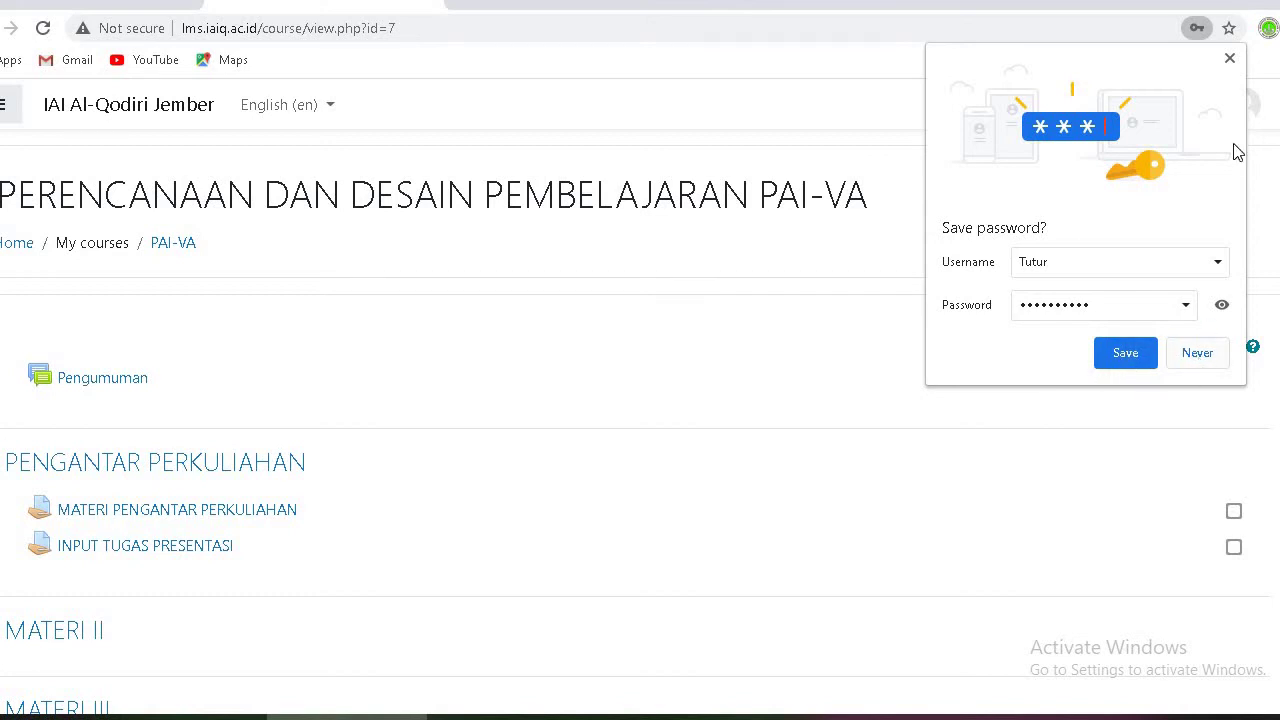
{"action": "left_click", "coordinate": [1230, 59]}
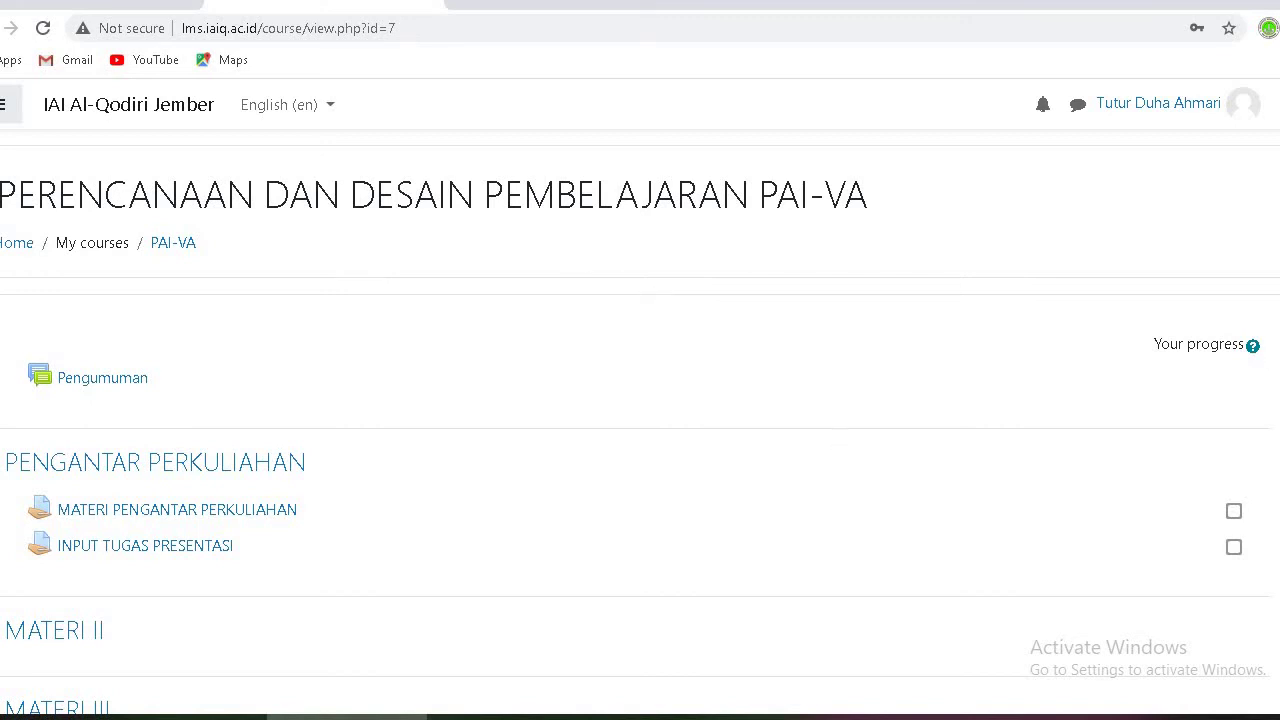
- Open MATERI PENGANTAR PERKULIAHAN in the course and download the PENYUSUNAN PERANGKAT PEMBELAJARAN presentation
{"action": "scroll", "coordinate": [640, 400], "scroll_direction": "down", "scroll_amount": 2}
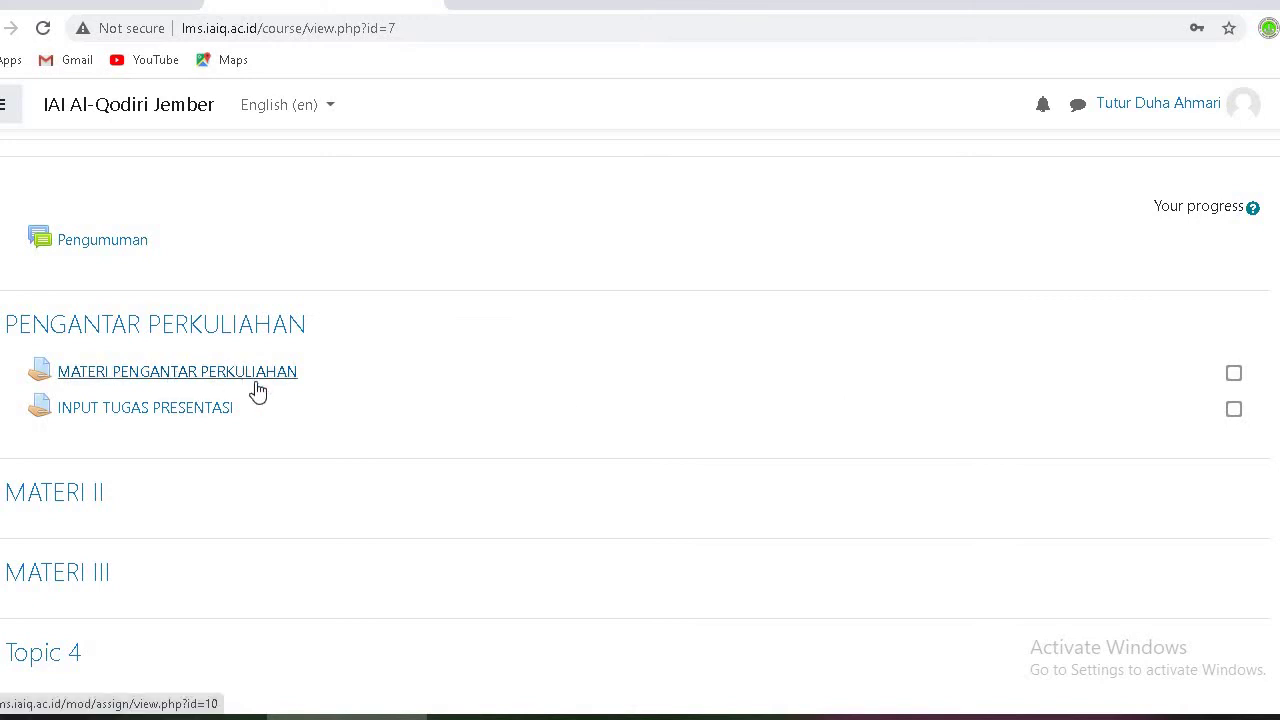
{"action": "left_click", "coordinate": [192, 378]}
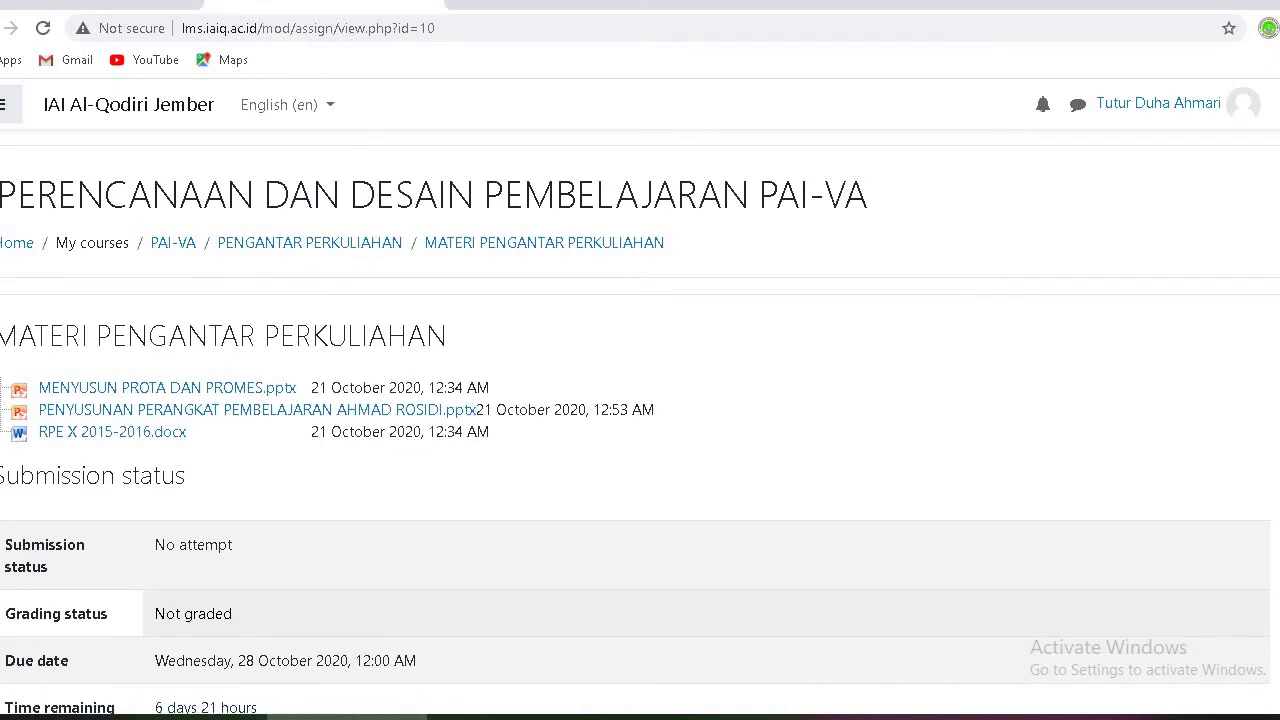
{"action": "scroll", "coordinate": [640, 430], "scroll_direction": "down", "scroll_amount": 1}
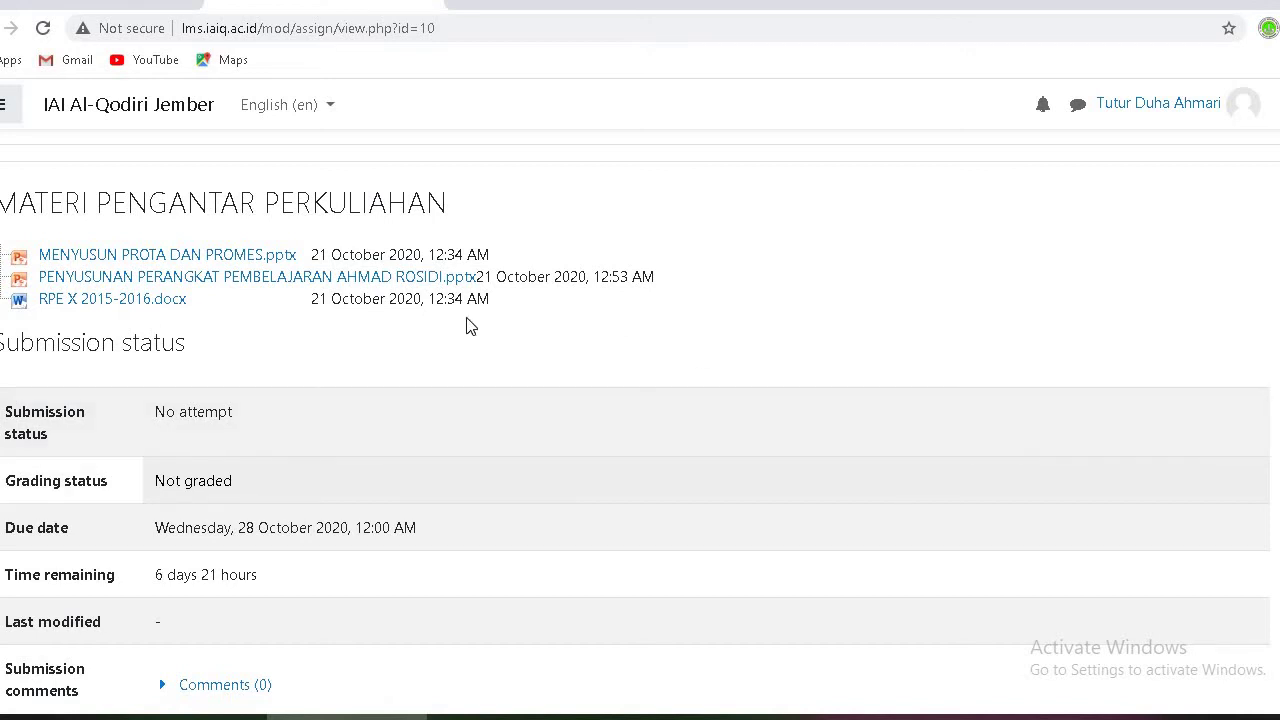
{"action": "left_click", "coordinate": [199, 282]}
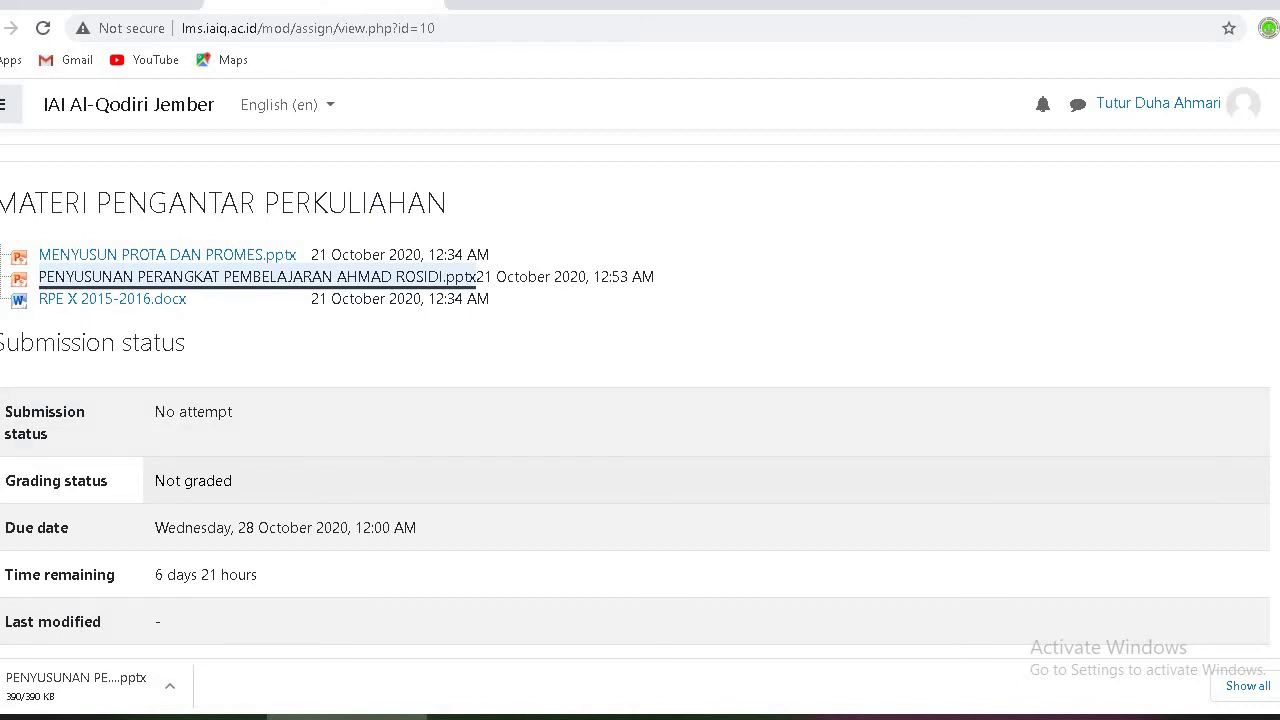
- Review the submission status of MATERI PENGANTAR PERKULIAHAN and start adding a submission
{"action": "scroll", "coordinate": [640, 400], "scroll_direction": "down", "scroll_amount": 2}
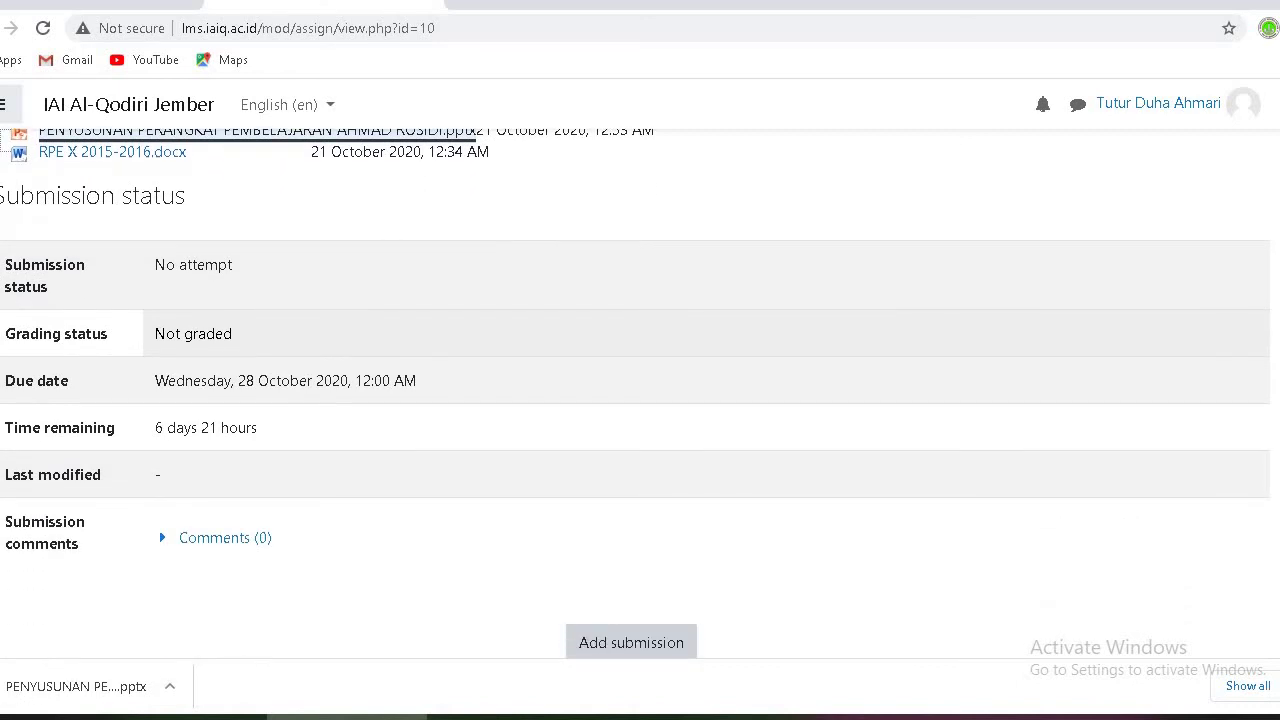
{"action": "scroll", "coordinate": [640, 400], "scroll_direction": "down", "scroll_amount": 1}
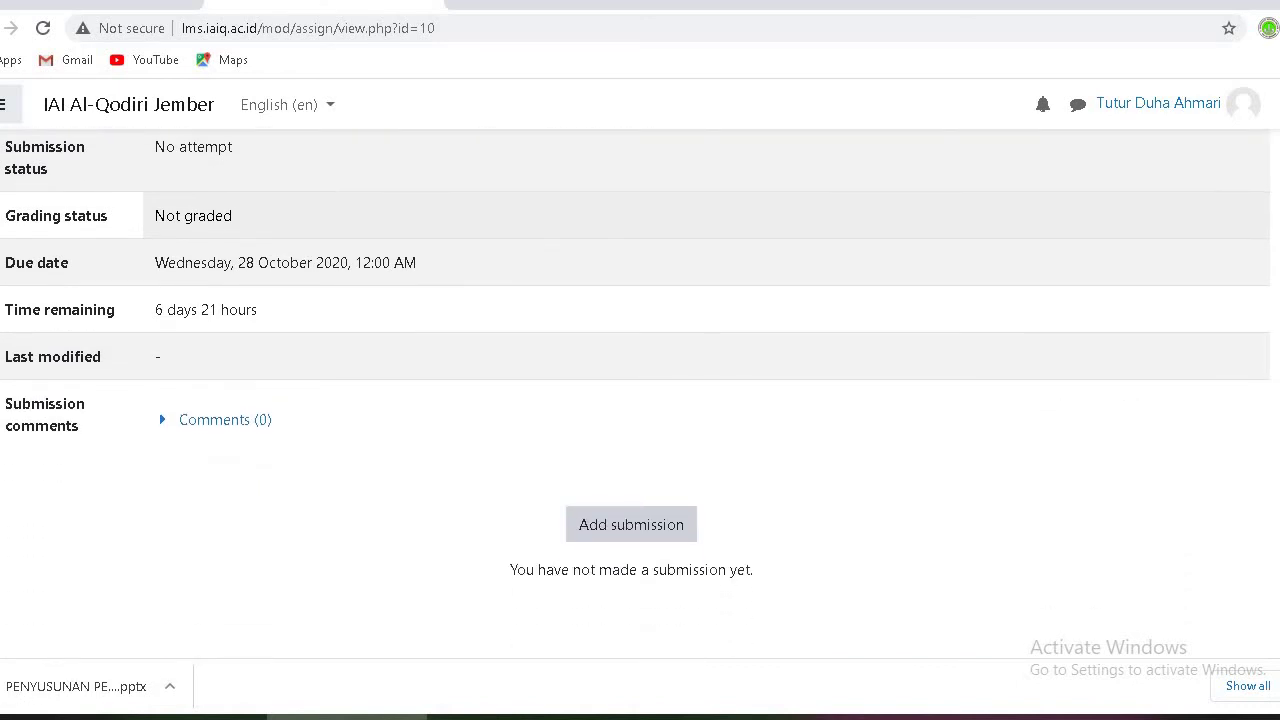
{"action": "scroll", "coordinate": [640, 400], "scroll_direction": "up", "scroll_amount": 2}
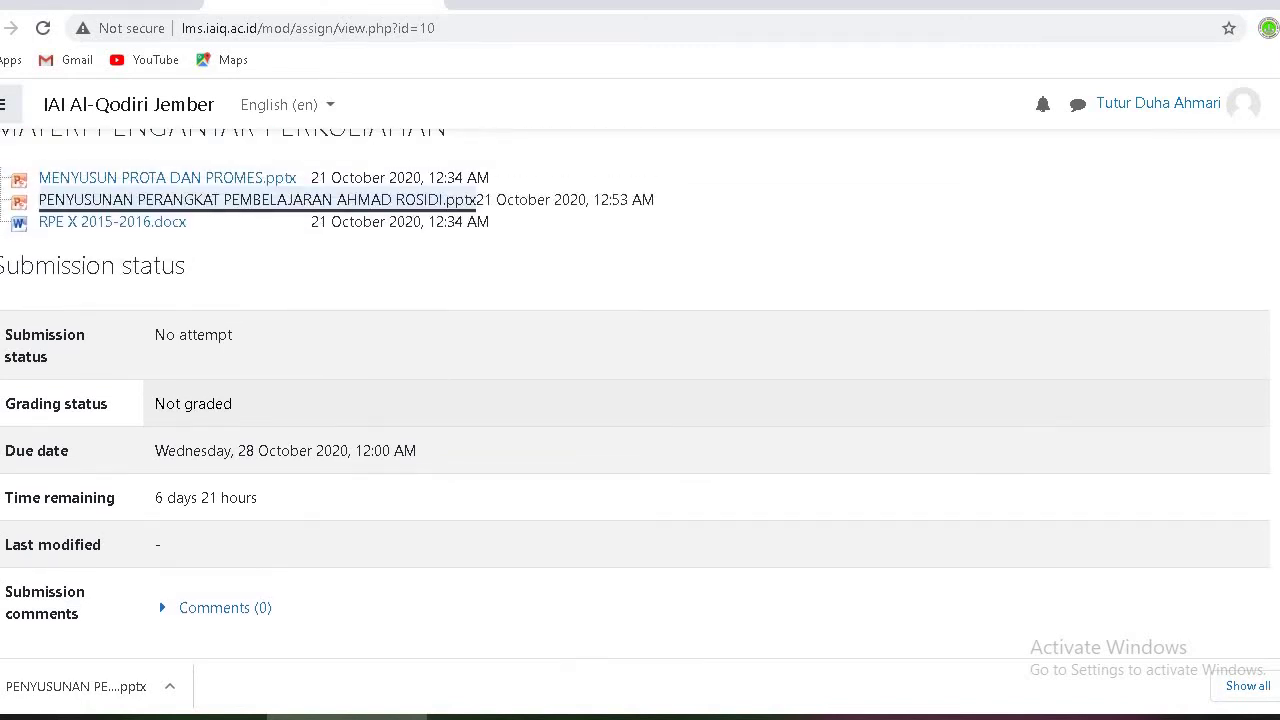
{"action": "scroll", "coordinate": [772, 500], "scroll_direction": "down", "scroll_amount": 2}
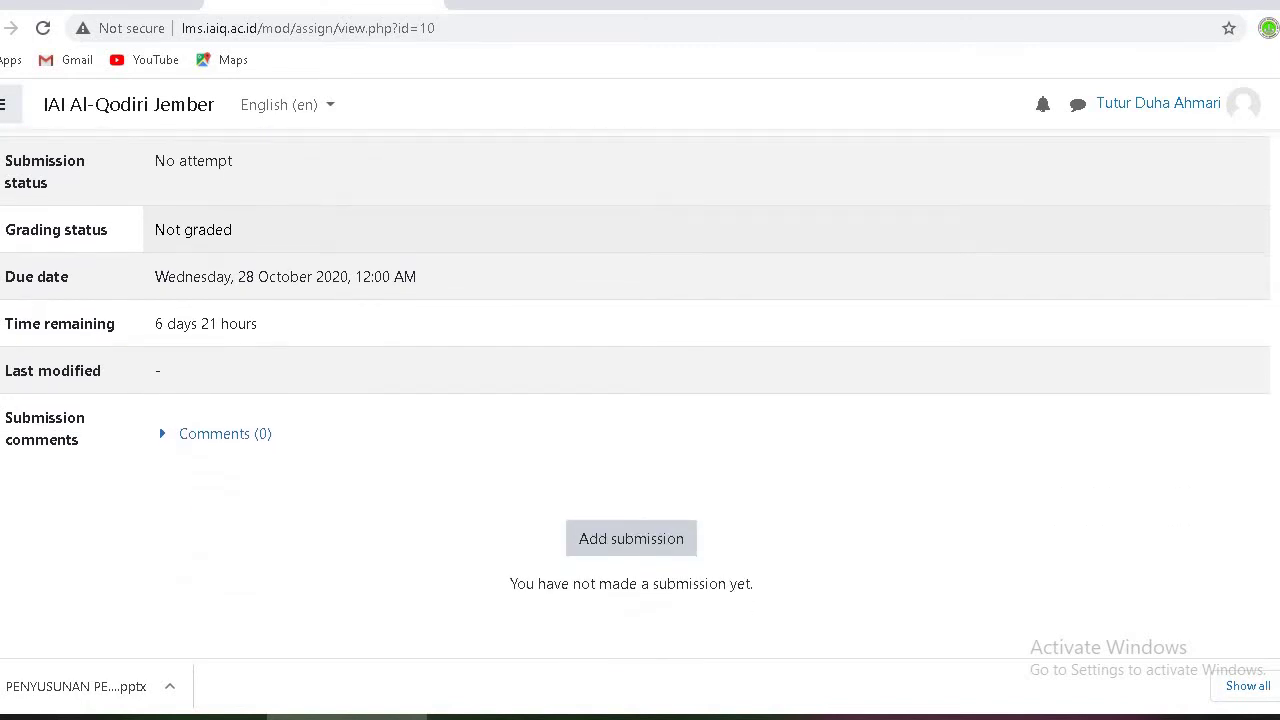
{"action": "left_click", "coordinate": [620, 540]}
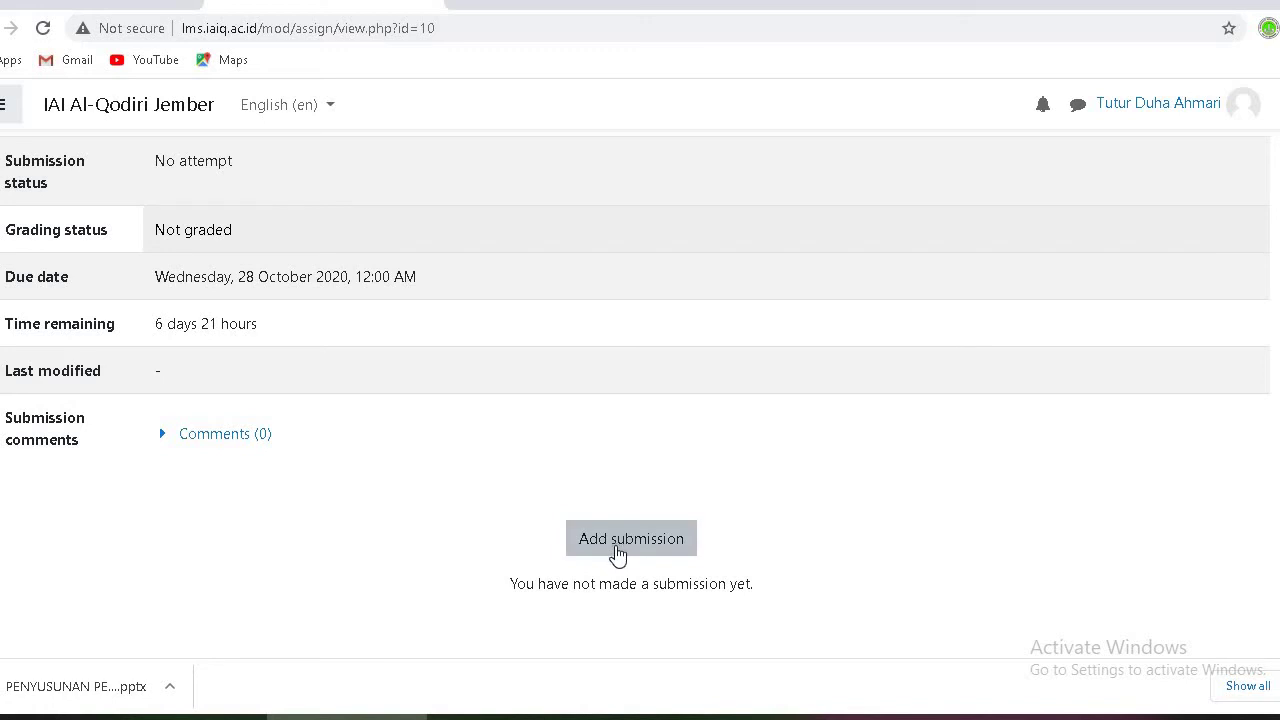
{"action": "left_click", "coordinate": [619, 541]}
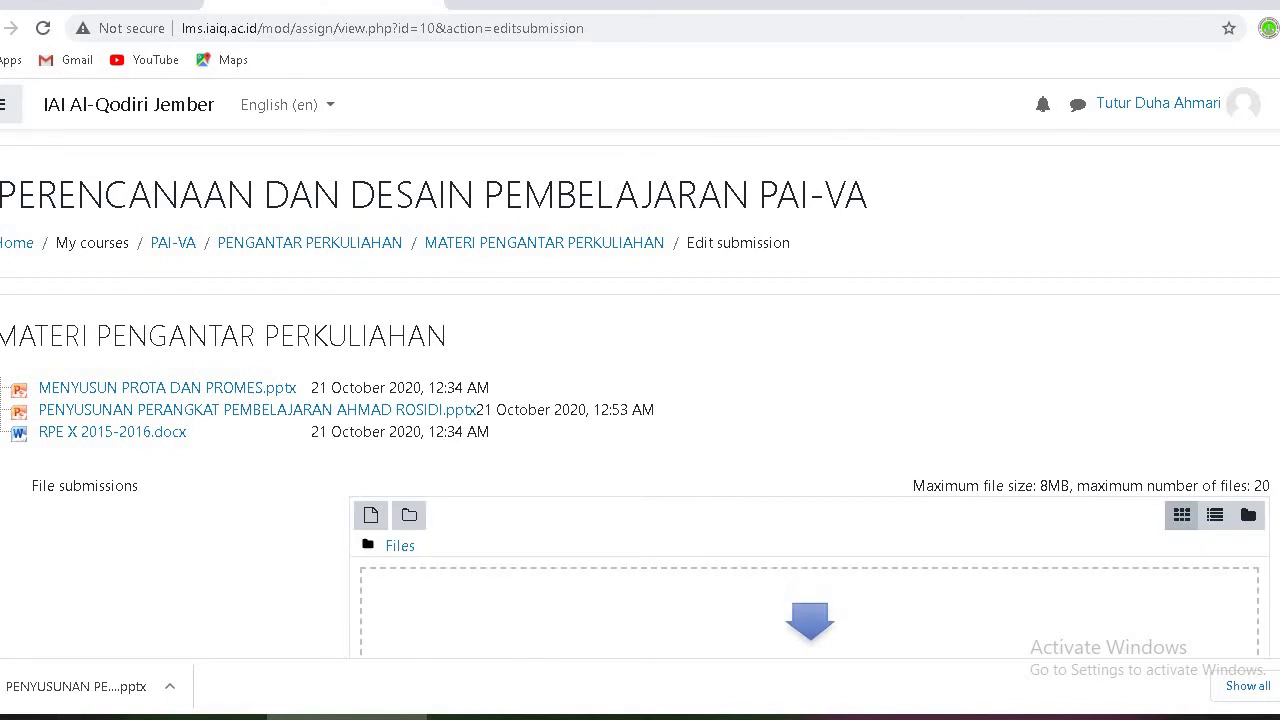
- Upload SURAT IDZIN PPL KE LEMBAGA.docx from the computer to the assignment's file submissions
{"action": "scroll", "coordinate": [1125, 460], "scroll_direction": "down", "scroll_amount": 1}
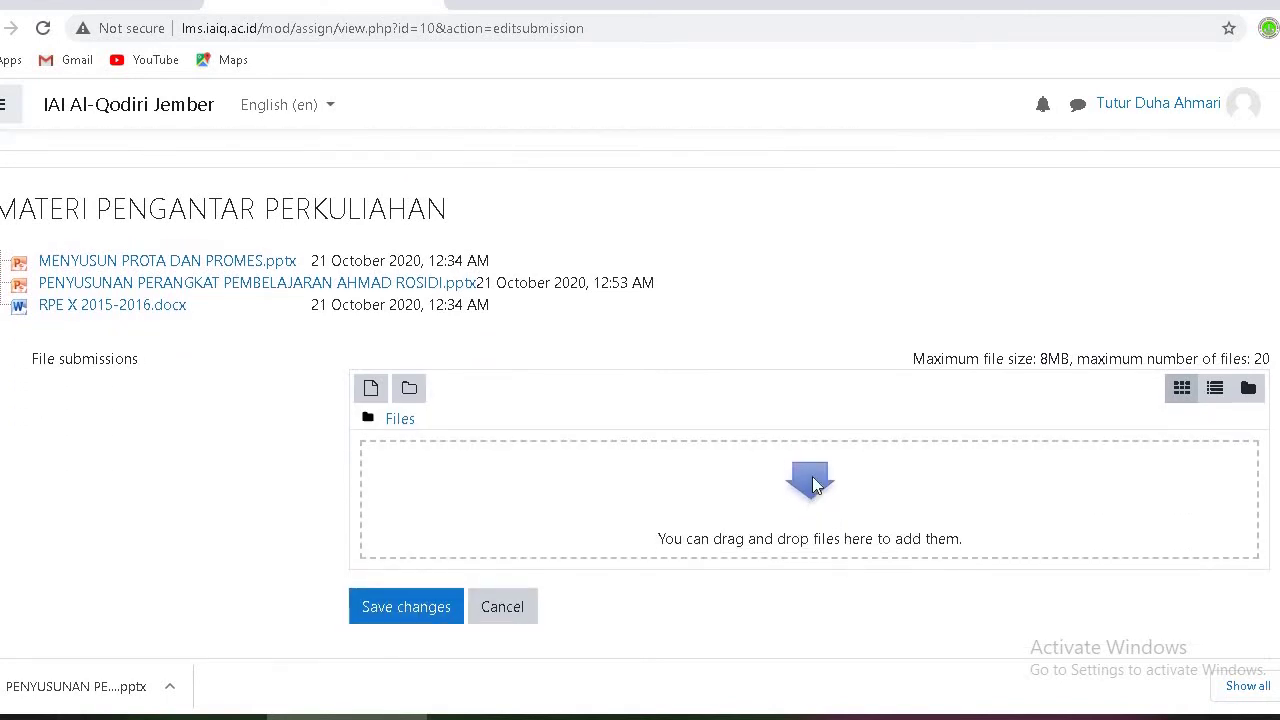
{"action": "left_click", "coordinate": [370, 390]}
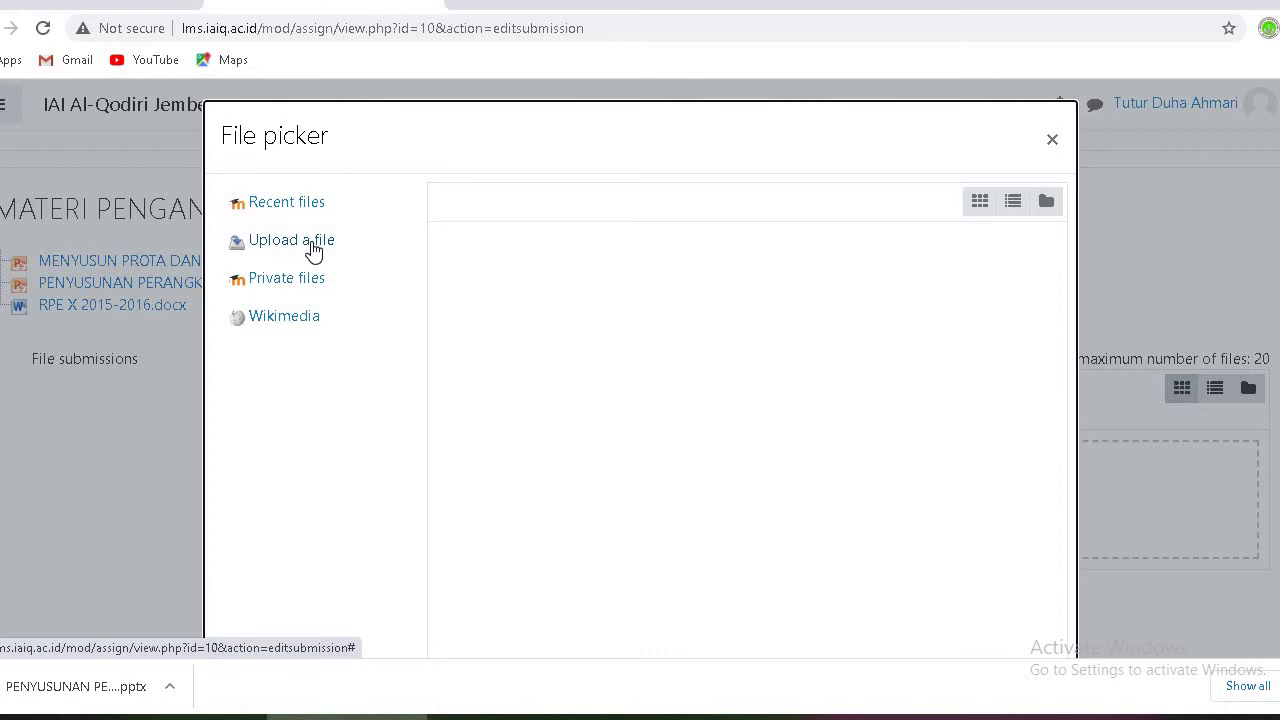
{"action": "left_click", "coordinate": [314, 248]}
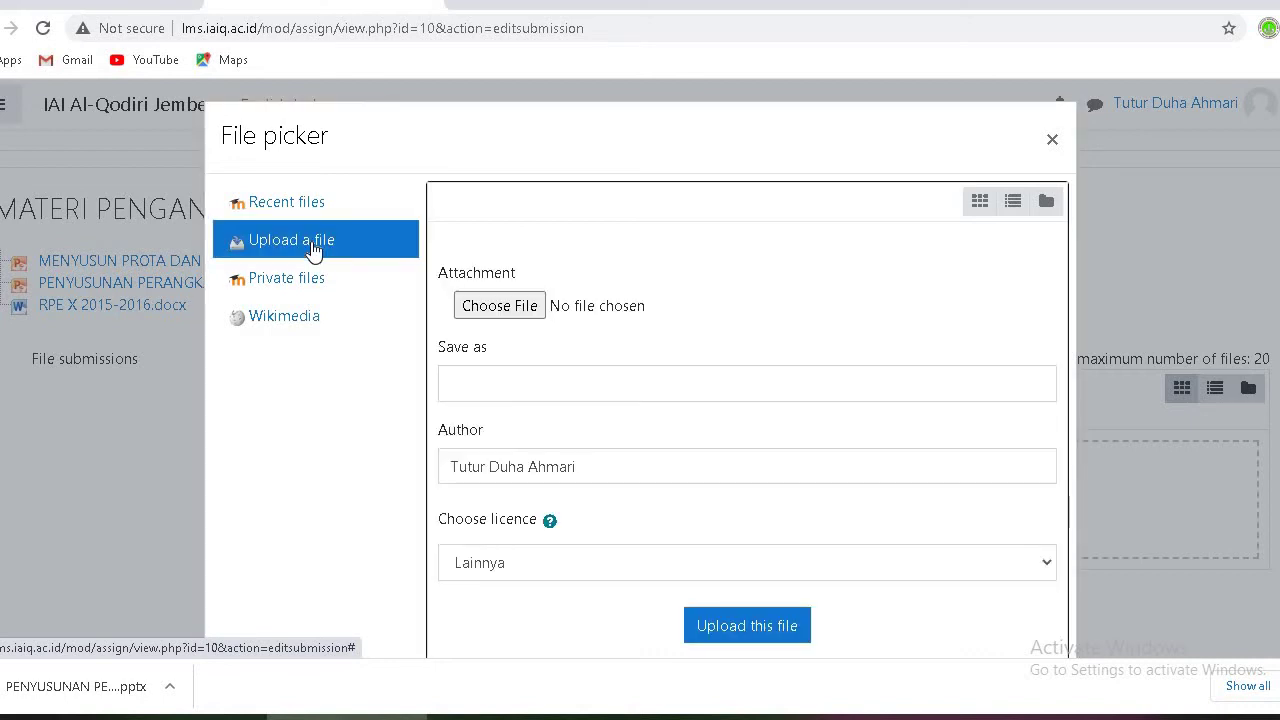
{"action": "left_click", "coordinate": [514, 313]}
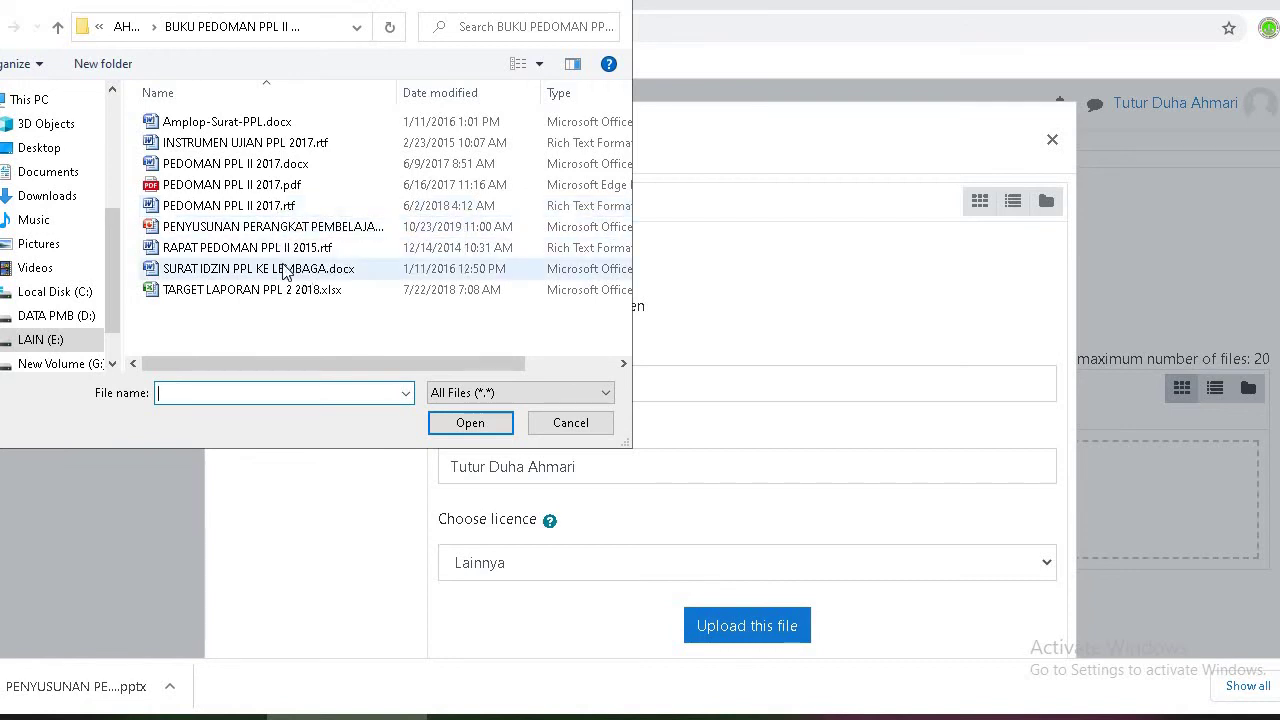
{"action": "left_click", "coordinate": [303, 275]}
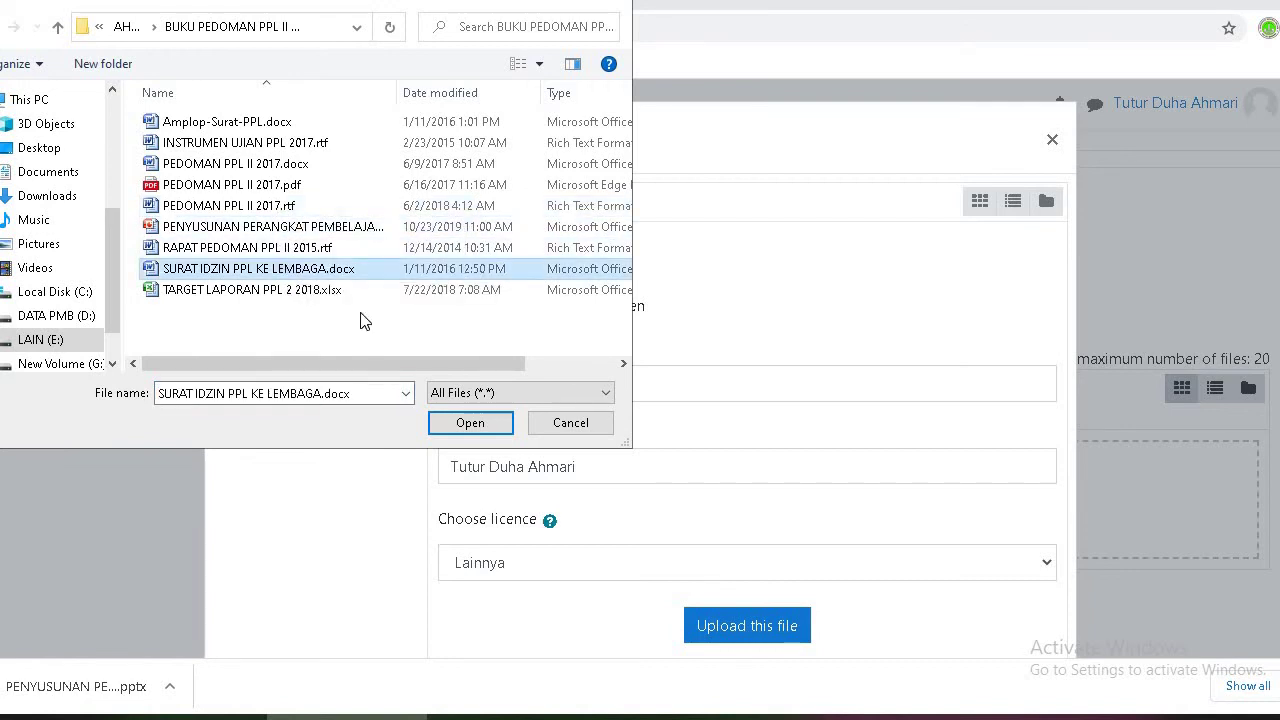
{"action": "left_click", "coordinate": [471, 424]}
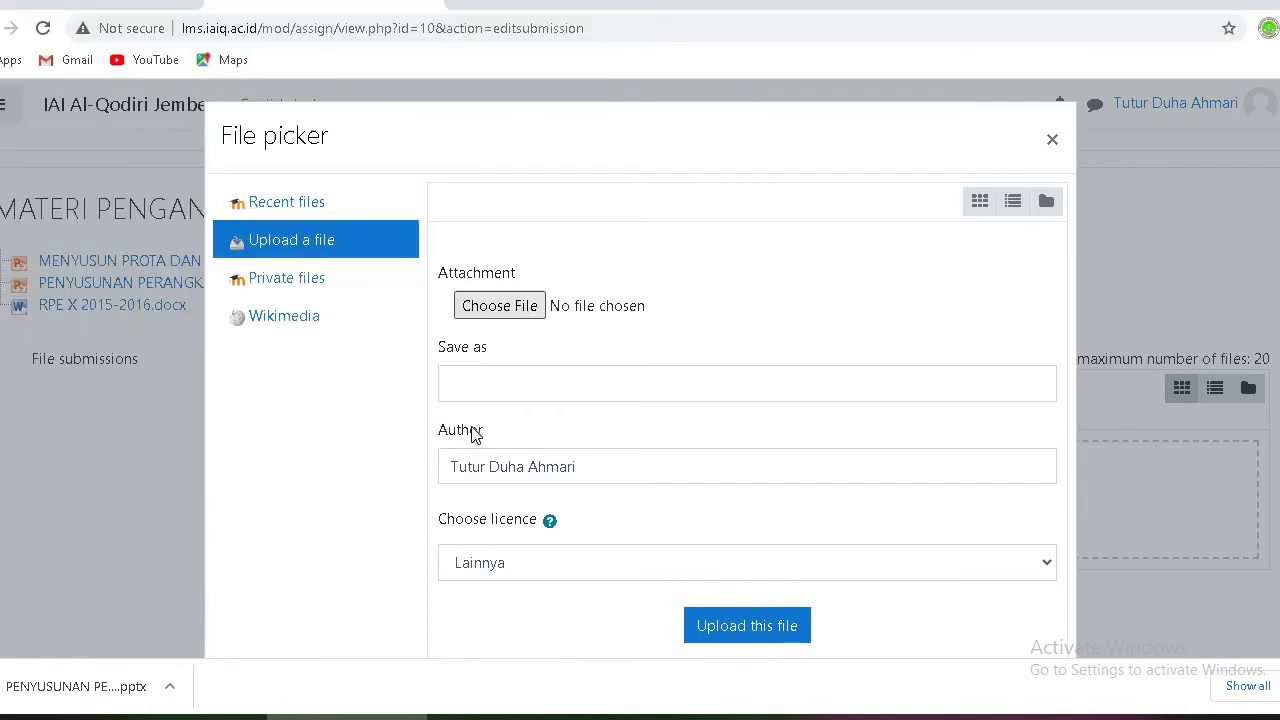
{"action": "left_click", "coordinate": [742, 630]}
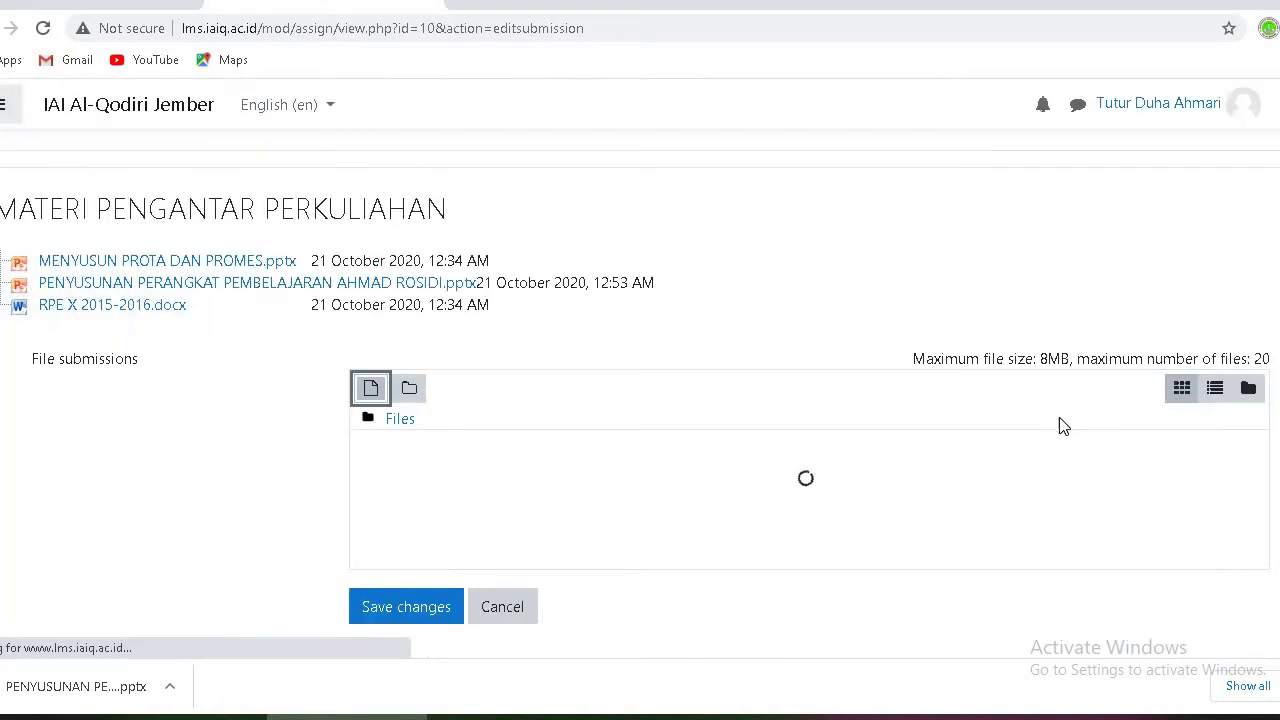
- Save the file submission for MATERI PENGANTAR PERKULIAHAN and review its submission status, submitted file and editing options
{"action": "left_click", "coordinate": [407, 630]}
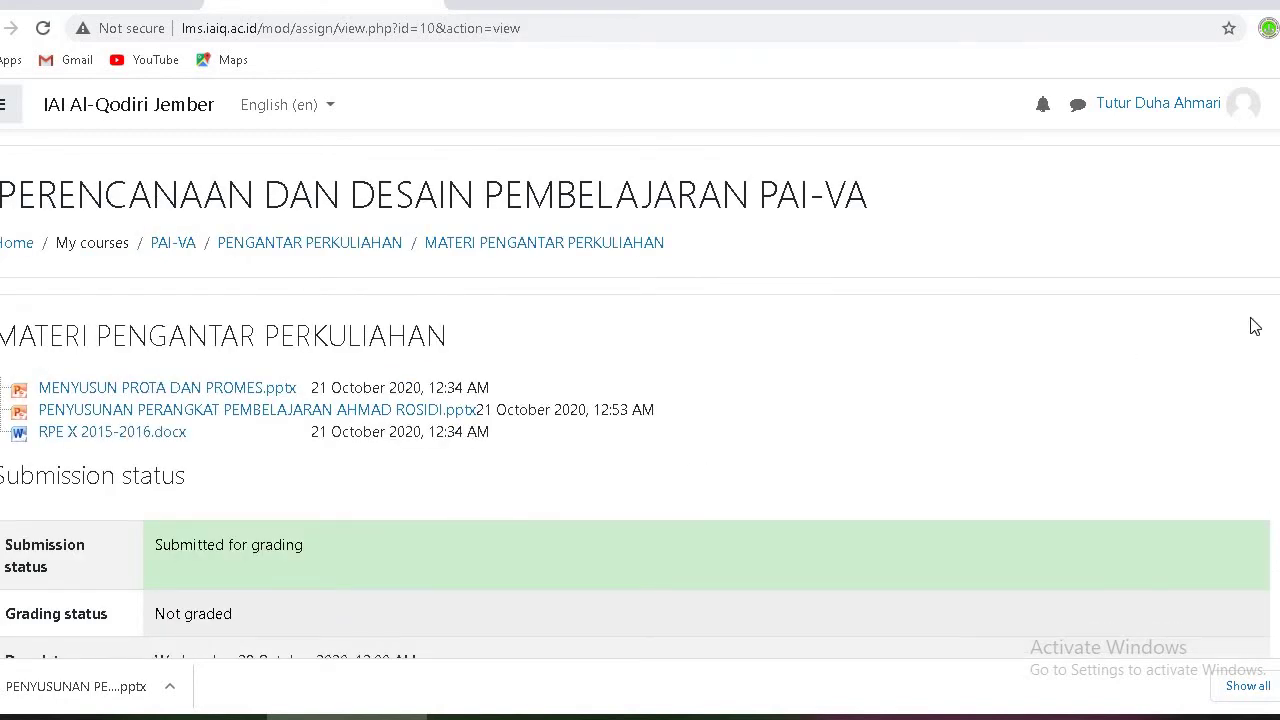
{"action": "scroll", "coordinate": [640, 400], "scroll_direction": "down", "scroll_amount": 3}
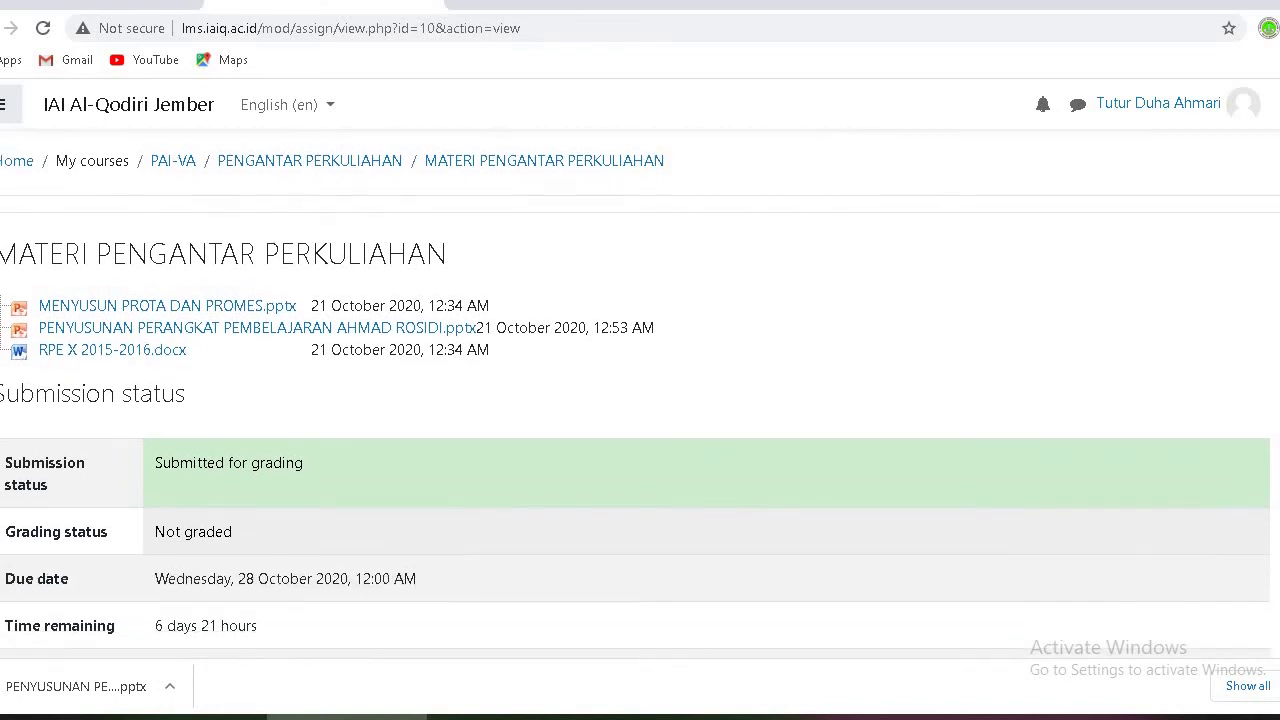
{"action": "scroll", "coordinate": [640, 392], "scroll_direction": "down", "scroll_amount": 2}
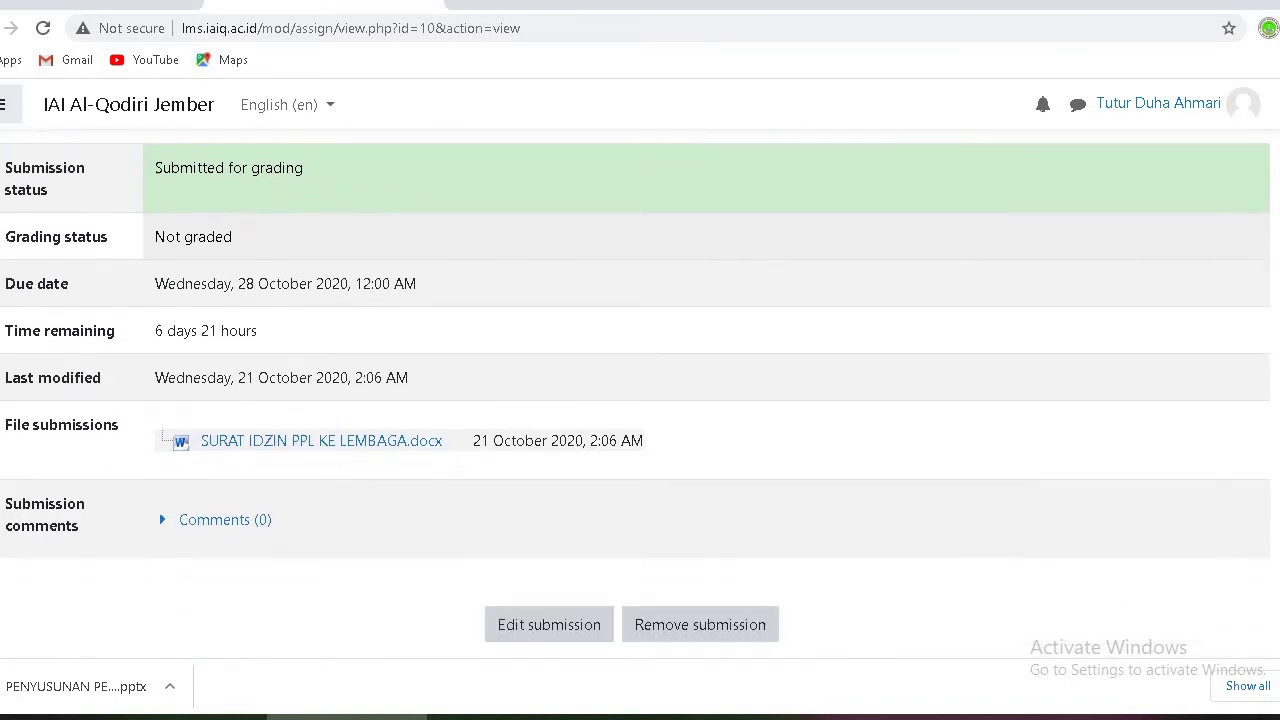
{"action": "scroll", "coordinate": [640, 400], "scroll_direction": "down", "scroll_amount": 1}
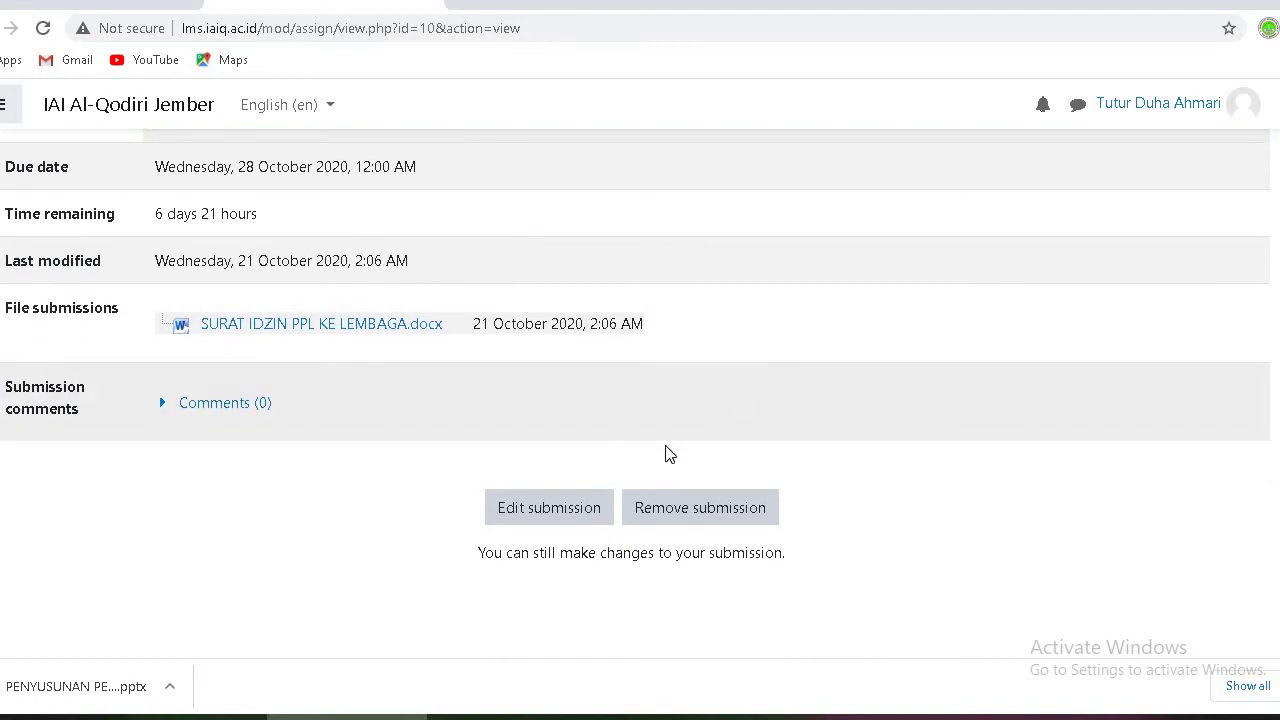
{"action": "key", "text": "Tab"}
{"action": "scroll", "coordinate": [159, 395], "scroll_direction": "up", "scroll_amount": 3}
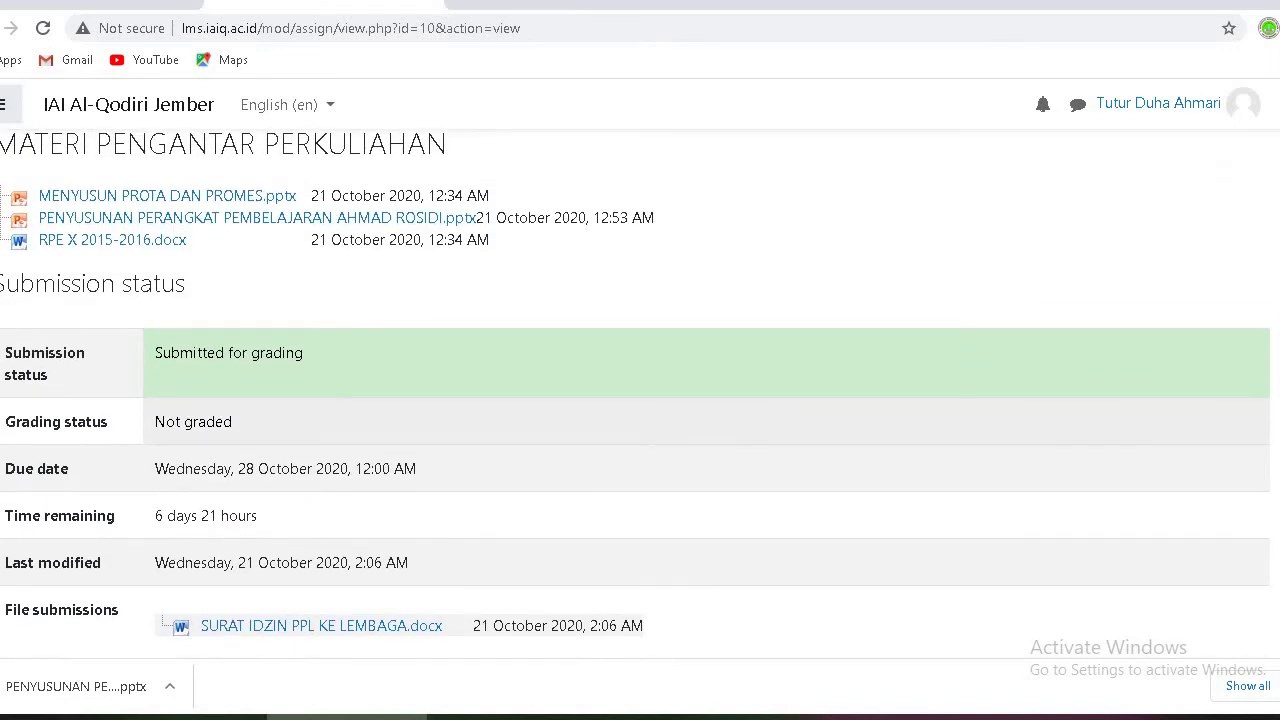
{"action": "scroll", "coordinate": [1037, 120], "scroll_direction": "up", "scroll_amount": 2}
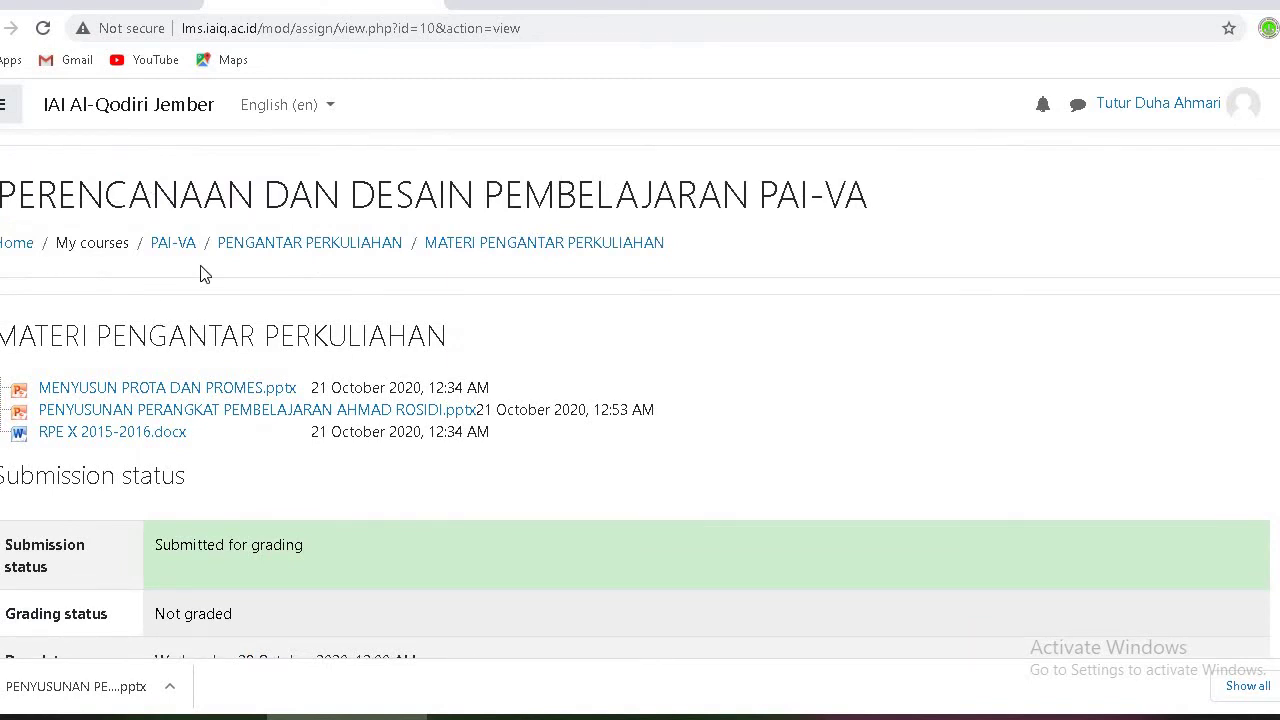
- Open INPUT TUGAS PRESENTASI from the PAI-VA course page, check its submission status and start adding a submission
{"action": "left_click", "coordinate": [173, 249]}
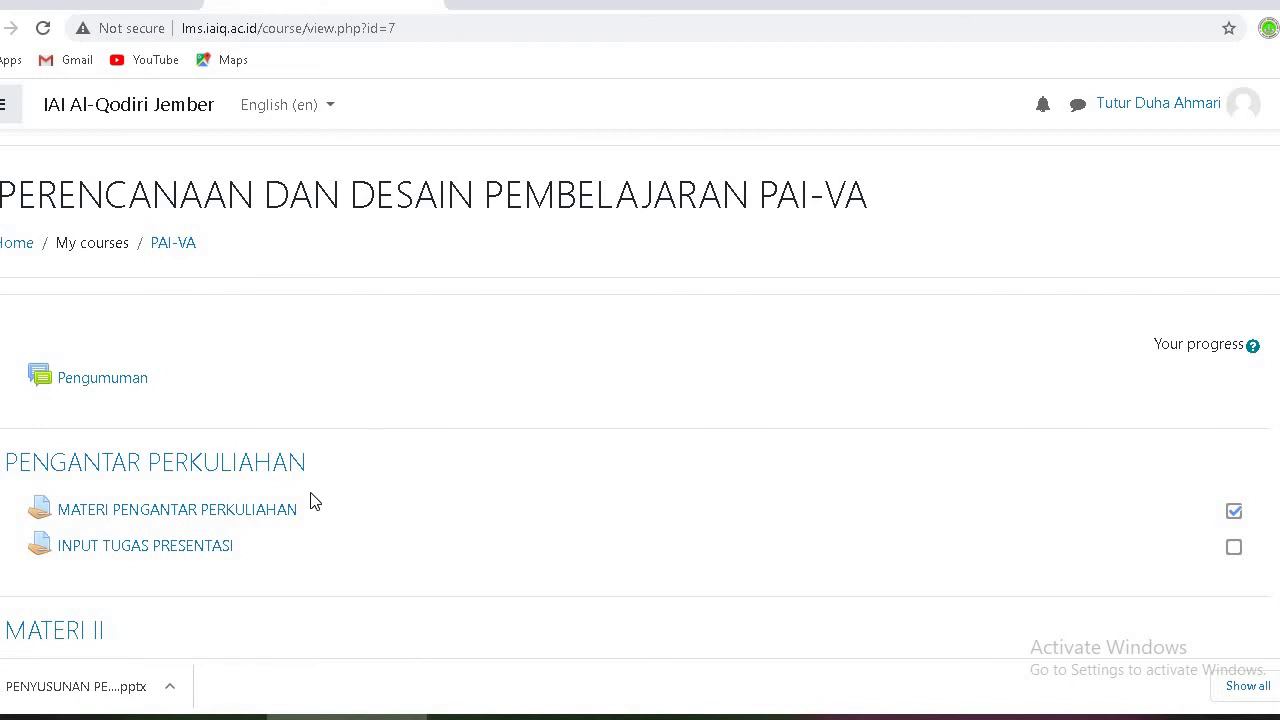
{"action": "left_click", "coordinate": [193, 556]}
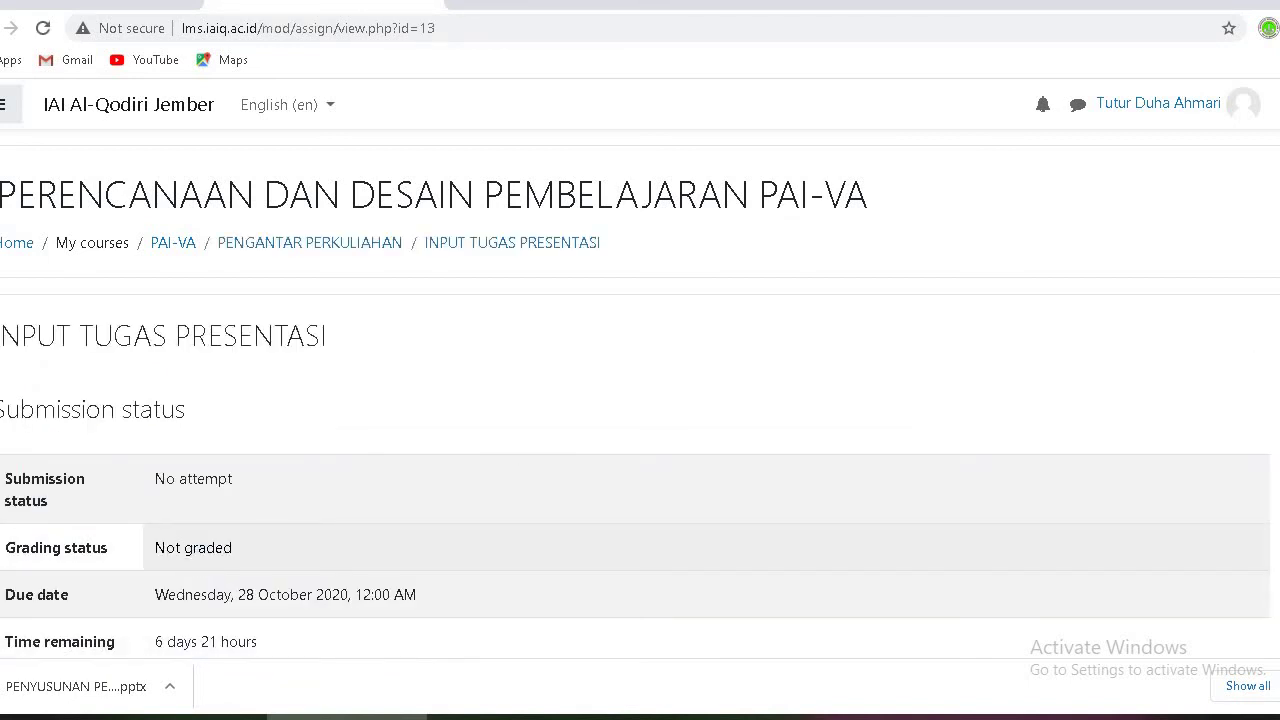
{"action": "scroll", "coordinate": [640, 400], "scroll_direction": "down", "scroll_amount": 2}
{"action": "scroll", "coordinate": [640, 400], "scroll_direction": "down", "scroll_amount": 1}
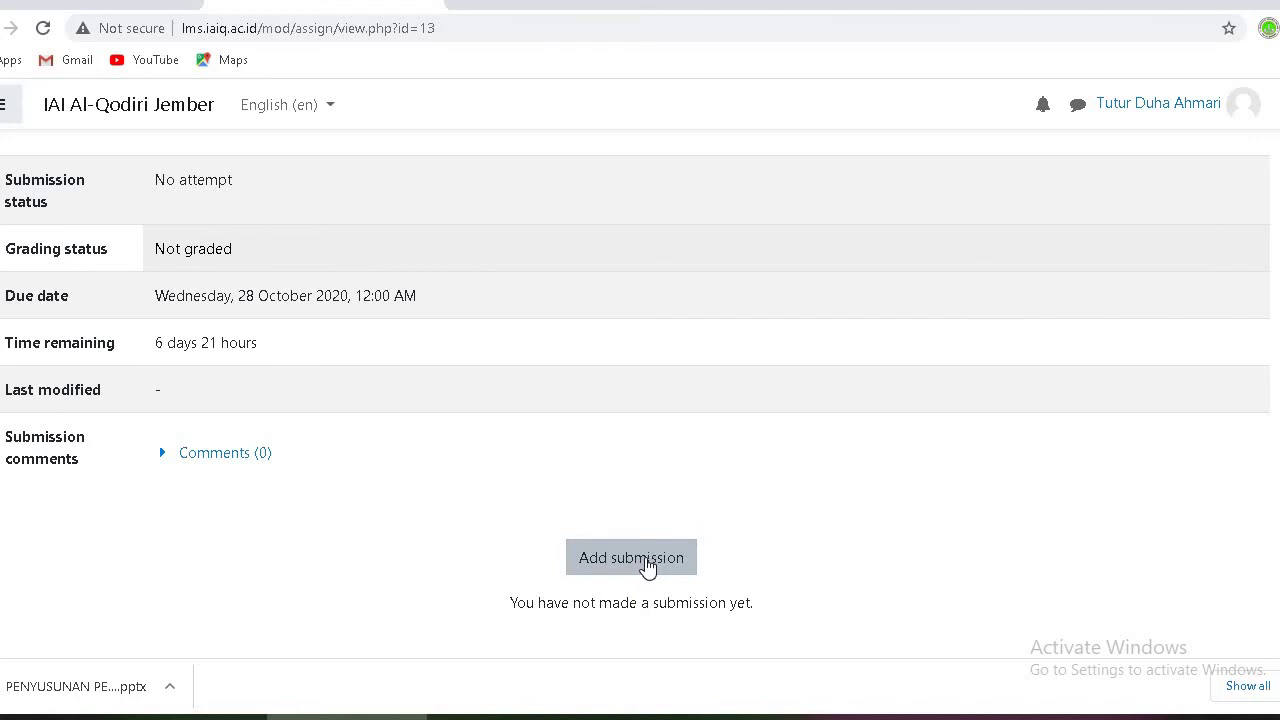
{"action": "left_click", "coordinate": [647, 566]}
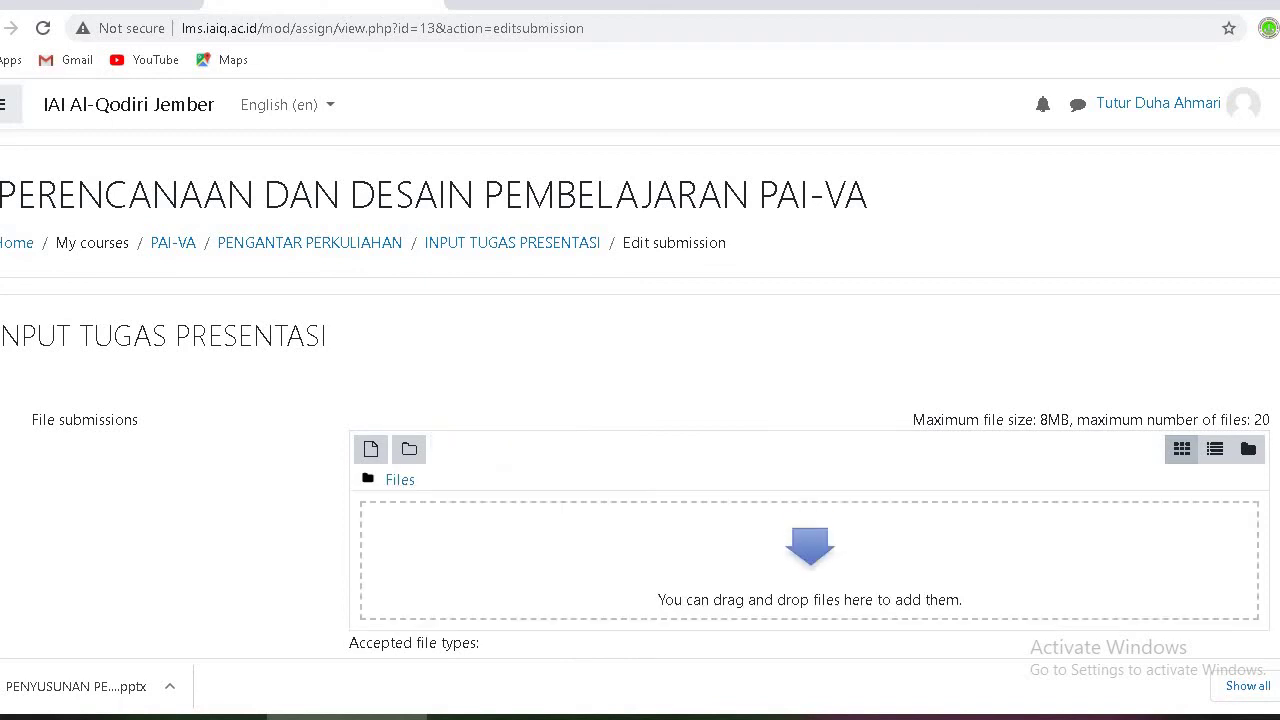
- View the file upload form for INPUT TUGAS PRESENTASI, close it without uploading, and examine the accepted file types
{"action": "scroll", "coordinate": [640, 400], "scroll_direction": "down", "scroll_amount": 1}
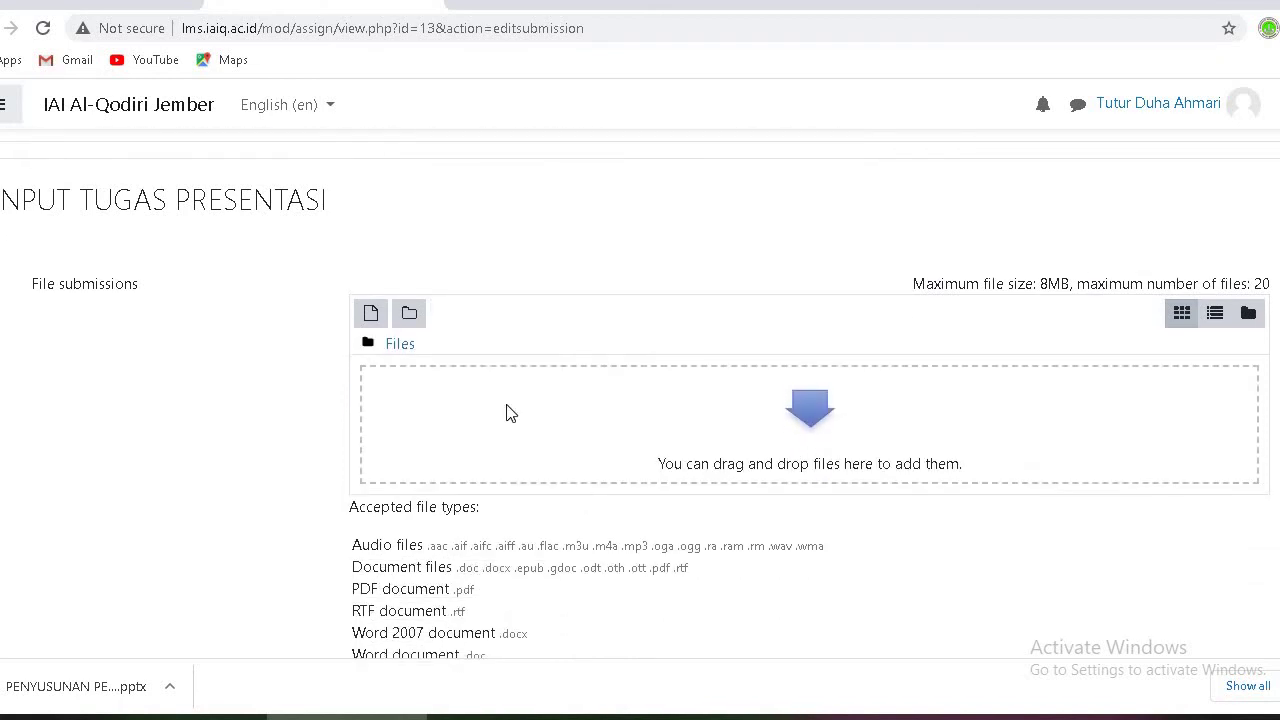
{"action": "left_click", "coordinate": [372, 316]}
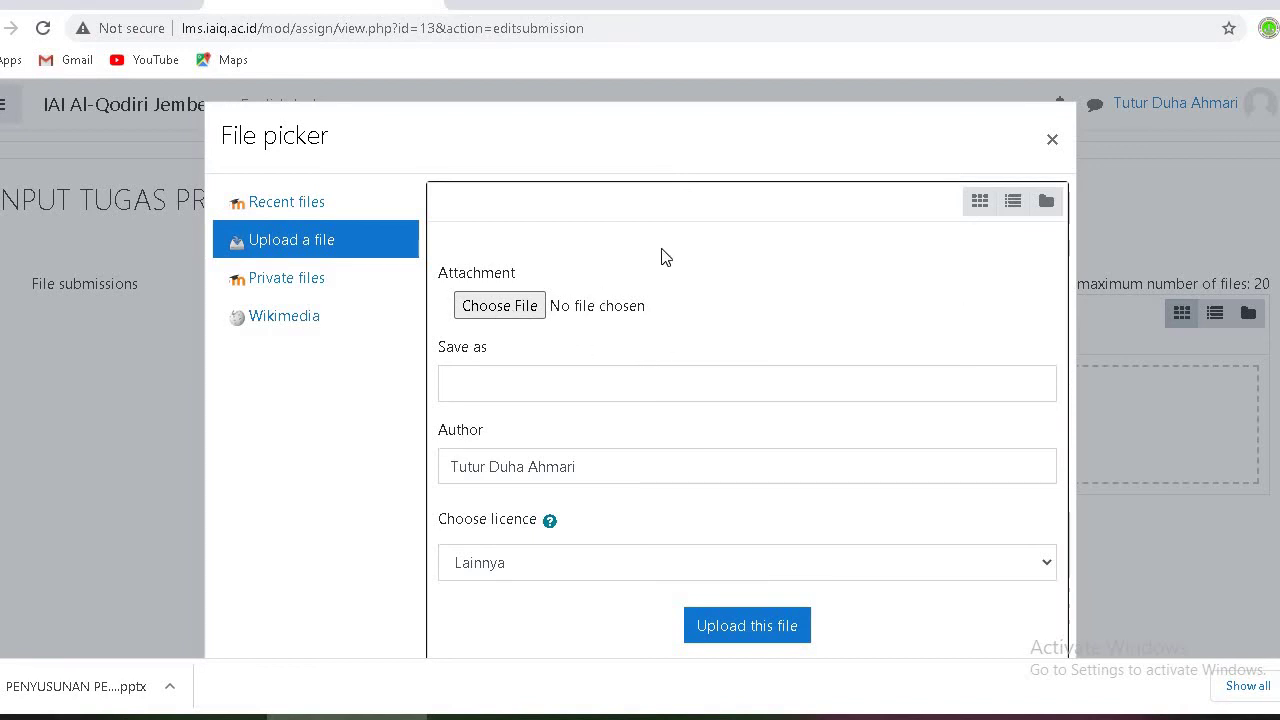
{"action": "left_click", "coordinate": [1053, 141]}
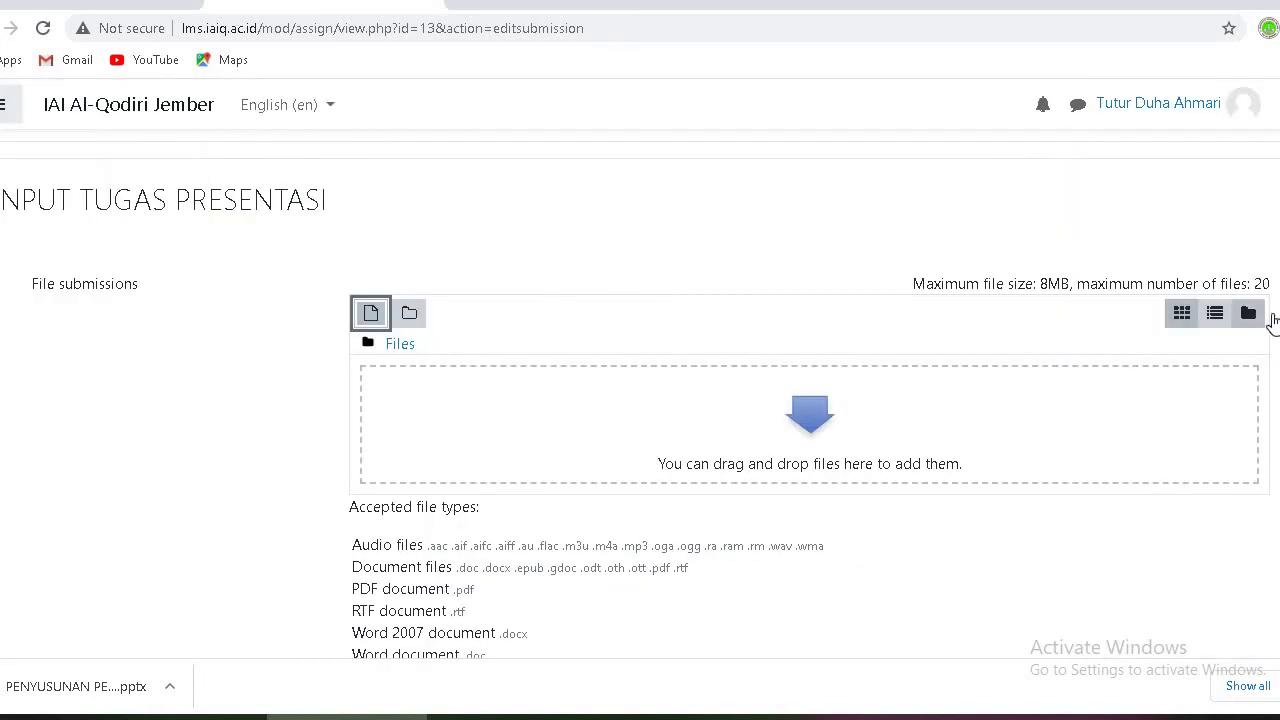
{"action": "scroll", "coordinate": [809, 400], "scroll_direction": "down", "scroll_amount": 2}
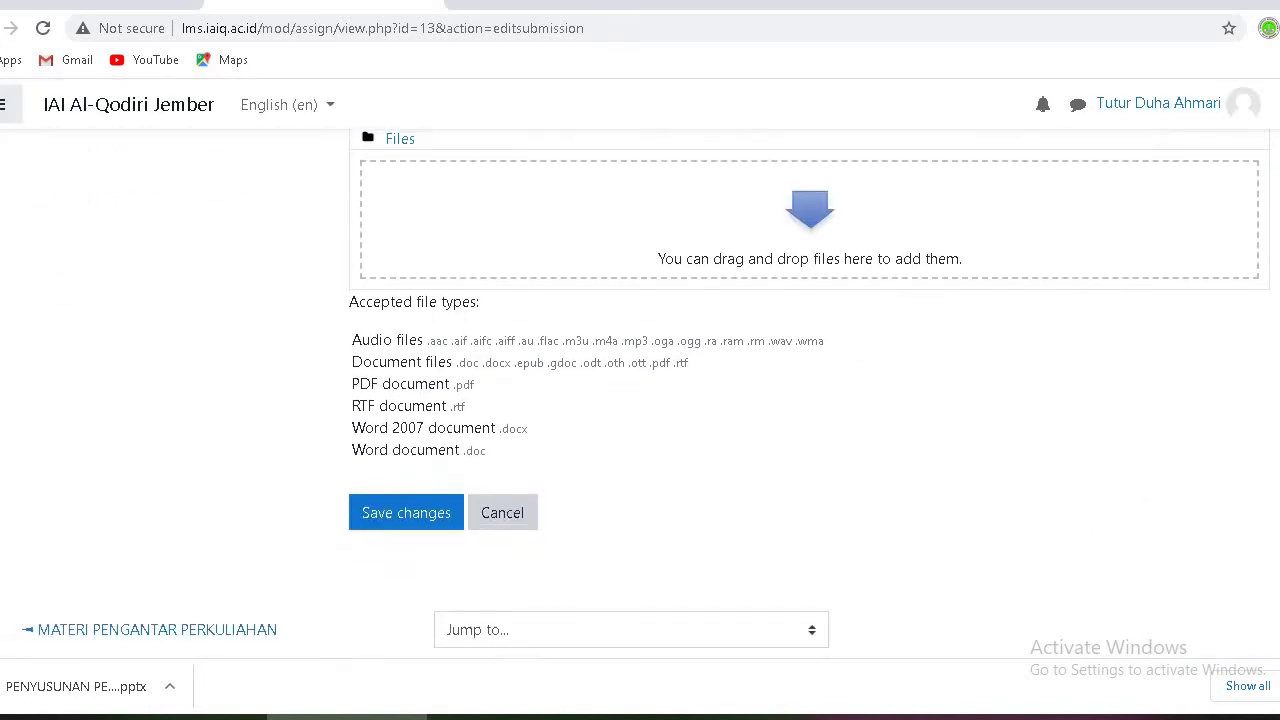
{"action": "scroll", "coordinate": [640, 400], "scroll_direction": "up", "scroll_amount": 3}
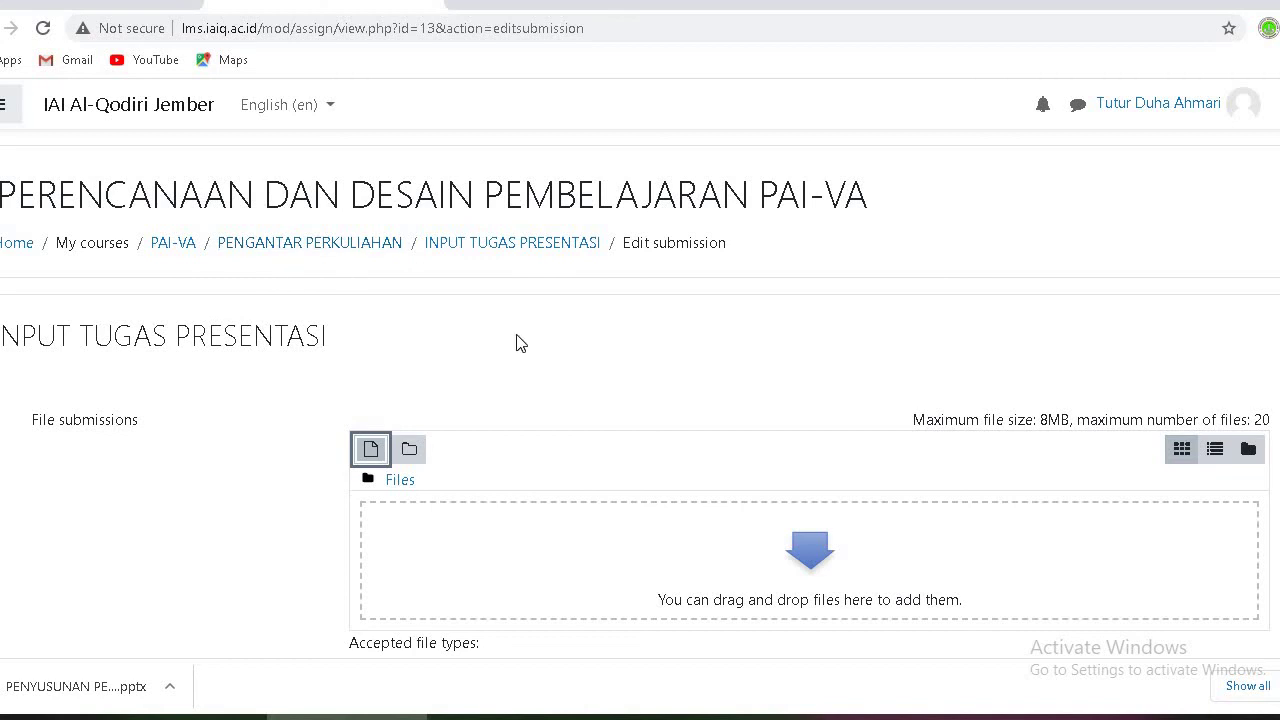
- Clear the completion mark of MATERI PENGANTAR PERKULIAHAN on the PAI-VA course page and go to the site home
{"action": "left_click", "coordinate": [174, 247]}
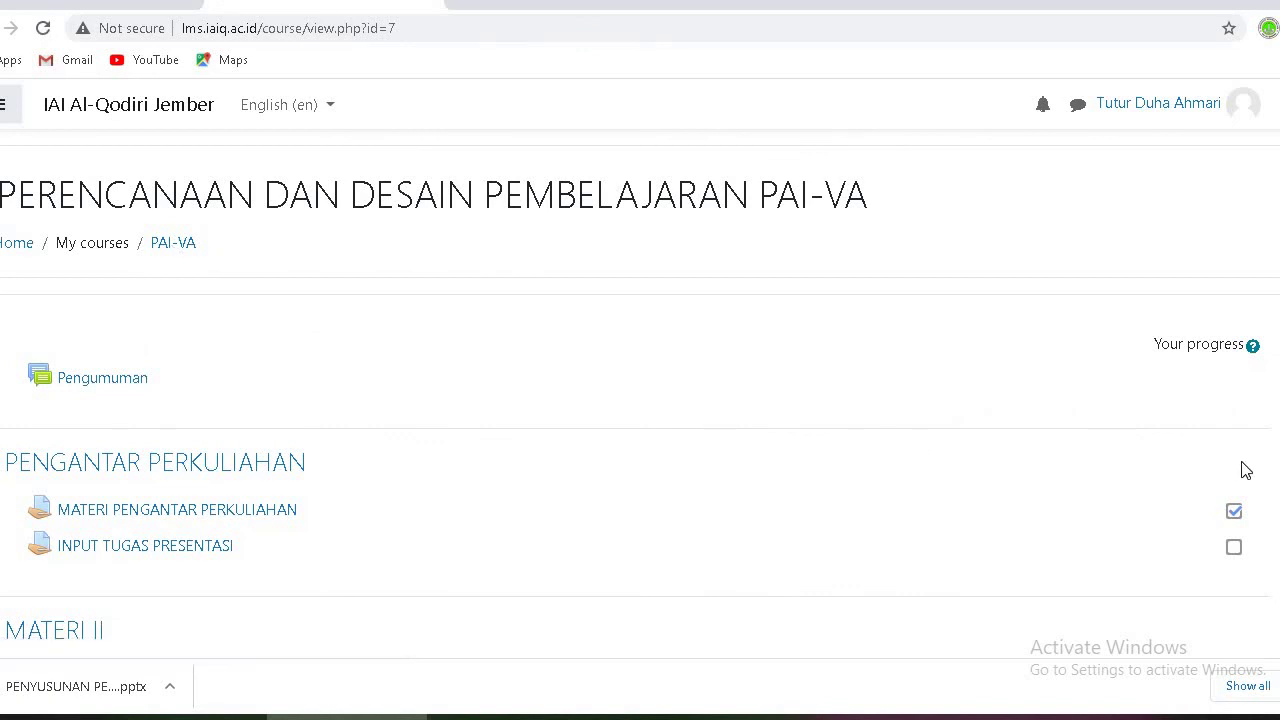
{"action": "left_click", "coordinate": [1236, 514]}
{"action": "scroll", "coordinate": [640, 394], "scroll_direction": "down", "scroll_amount": 3}
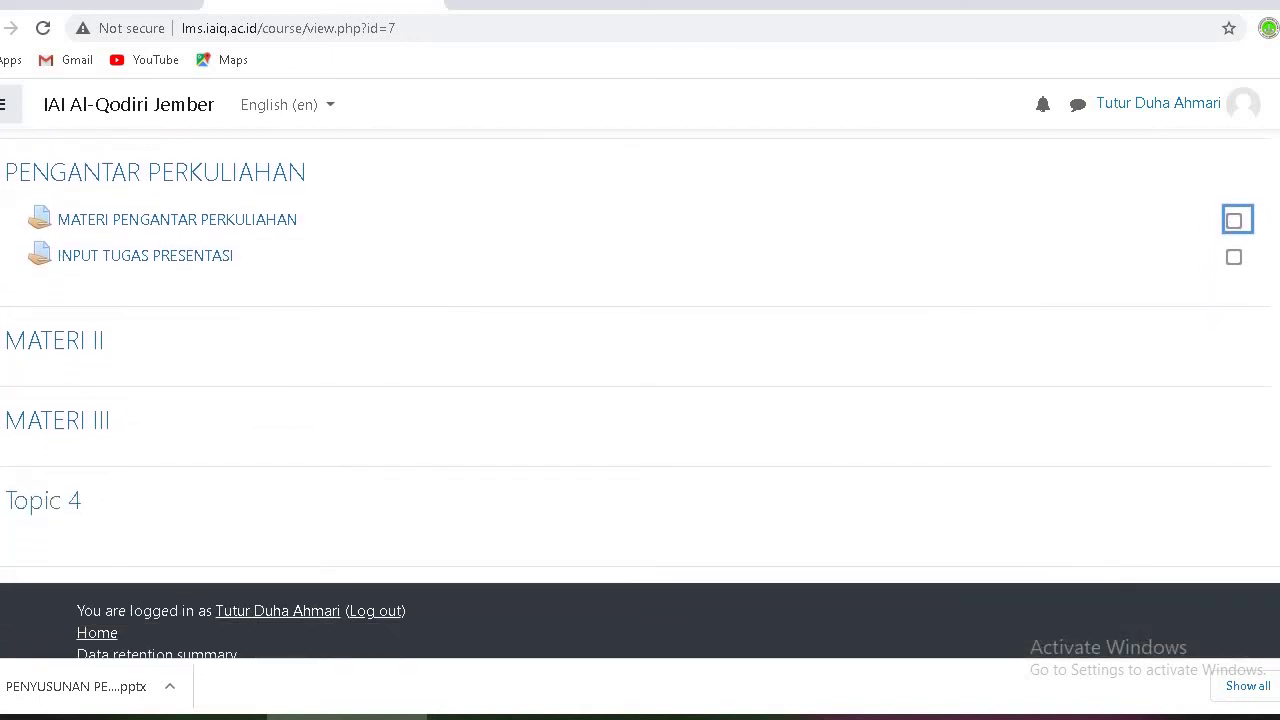
{"action": "scroll", "coordinate": [473, 526], "scroll_direction": "up", "scroll_amount": 2}
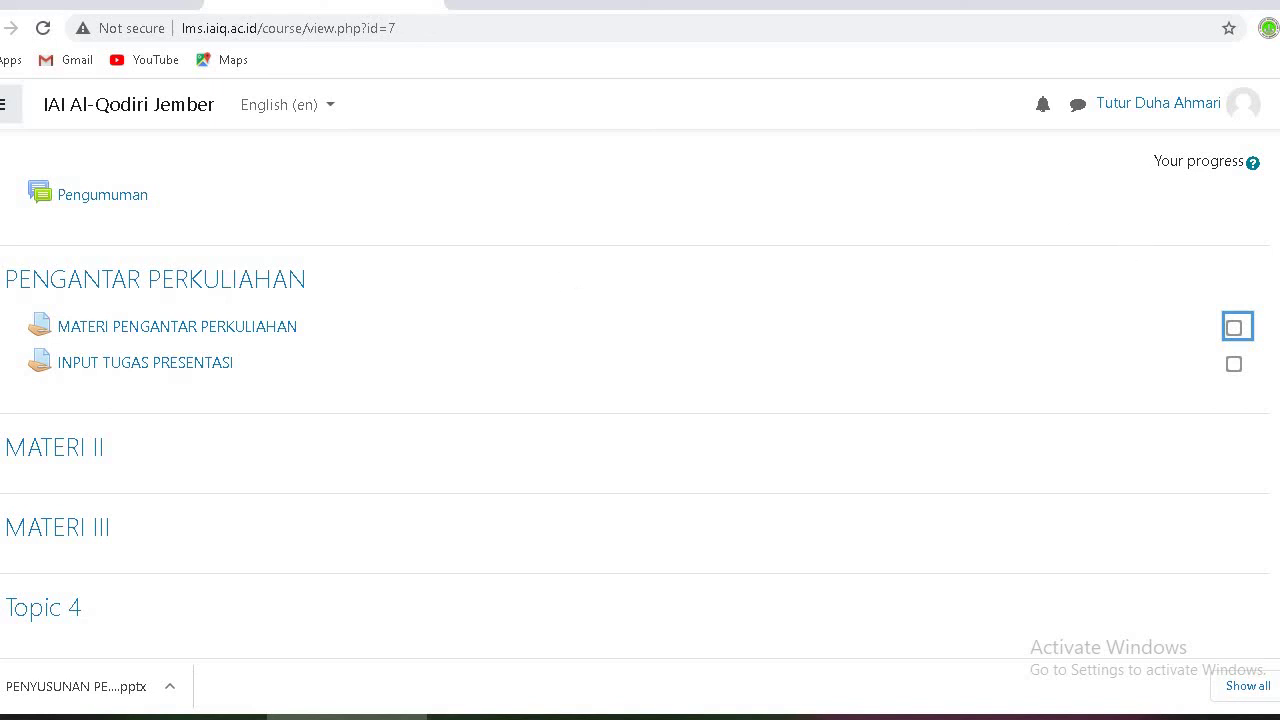
{"action": "scroll", "coordinate": [640, 400], "scroll_direction": "up", "scroll_amount": 2}
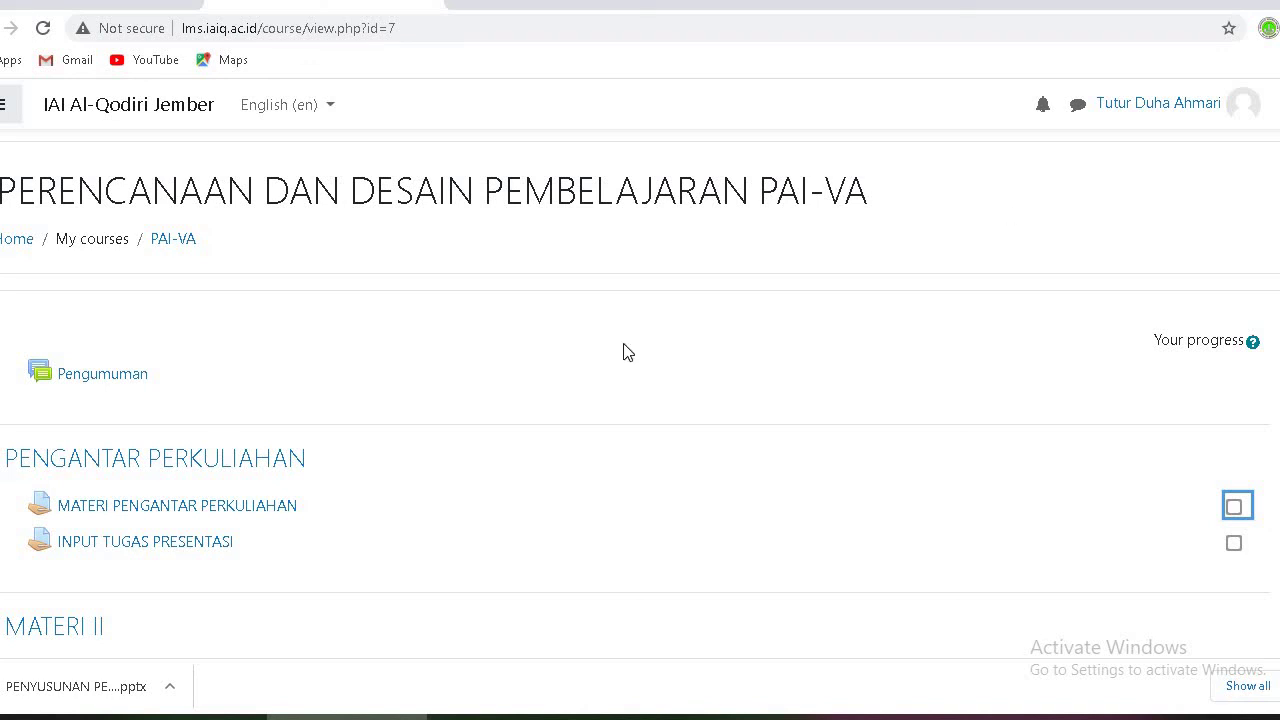
{"action": "left_click", "coordinate": [21, 244]}
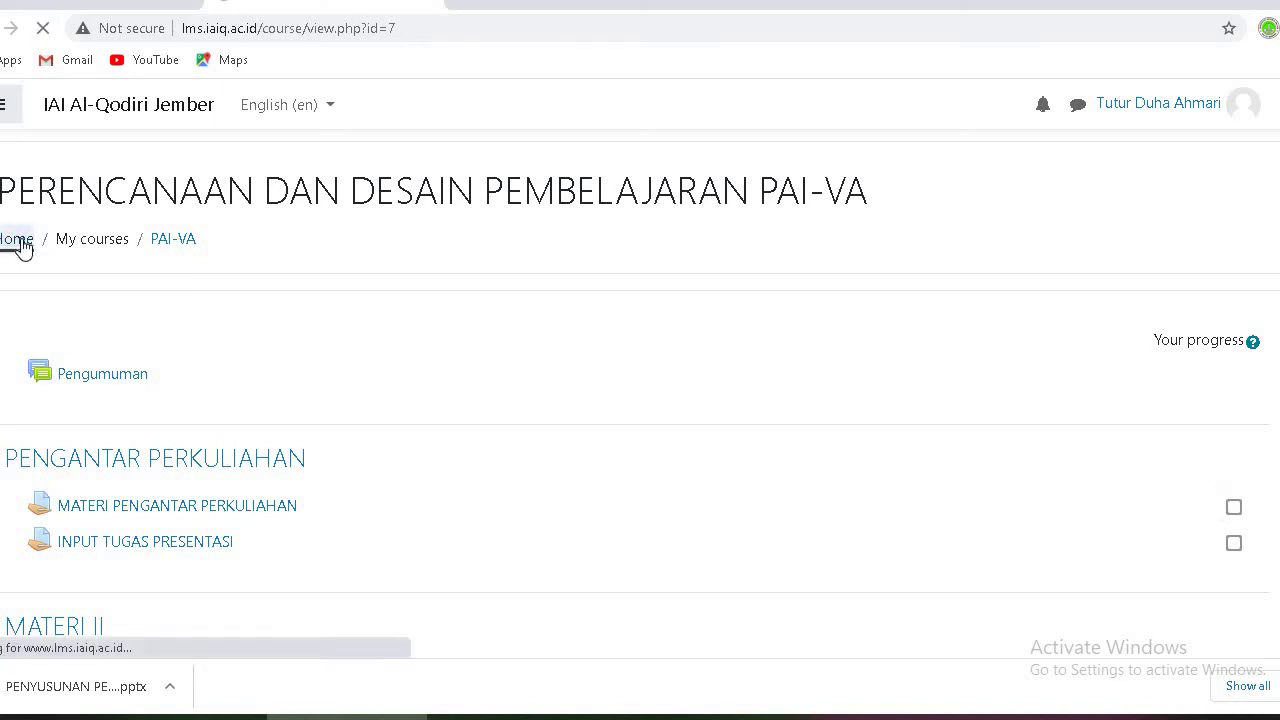